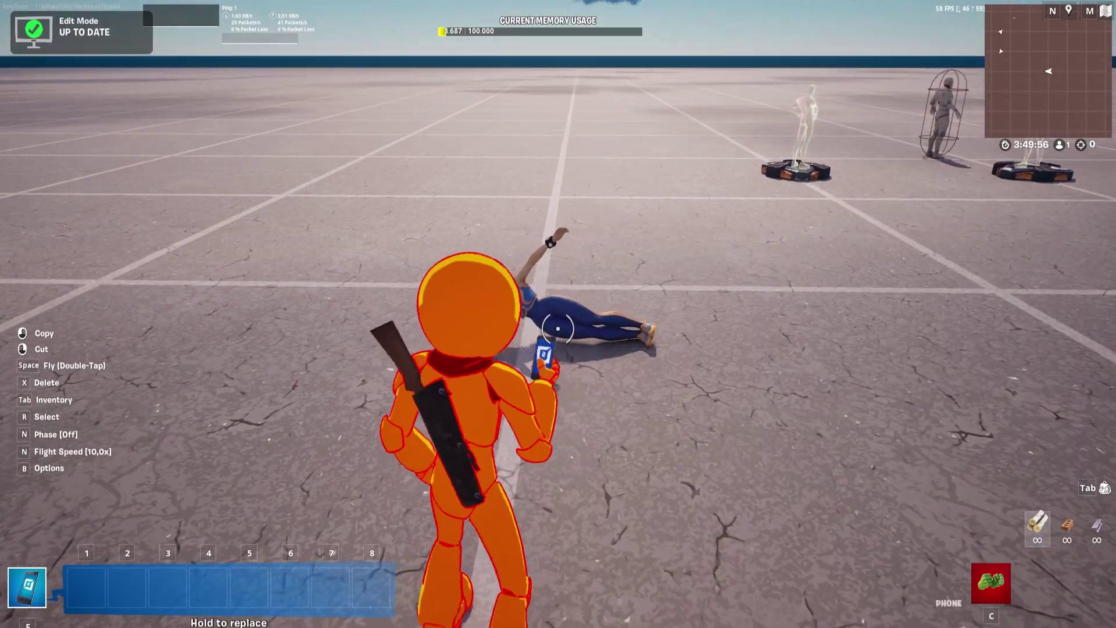
- Copy the animated character with the phone and paste several copies across the floor, including an enlarged one
key(a)
click(558, 314)
click(558, 314)
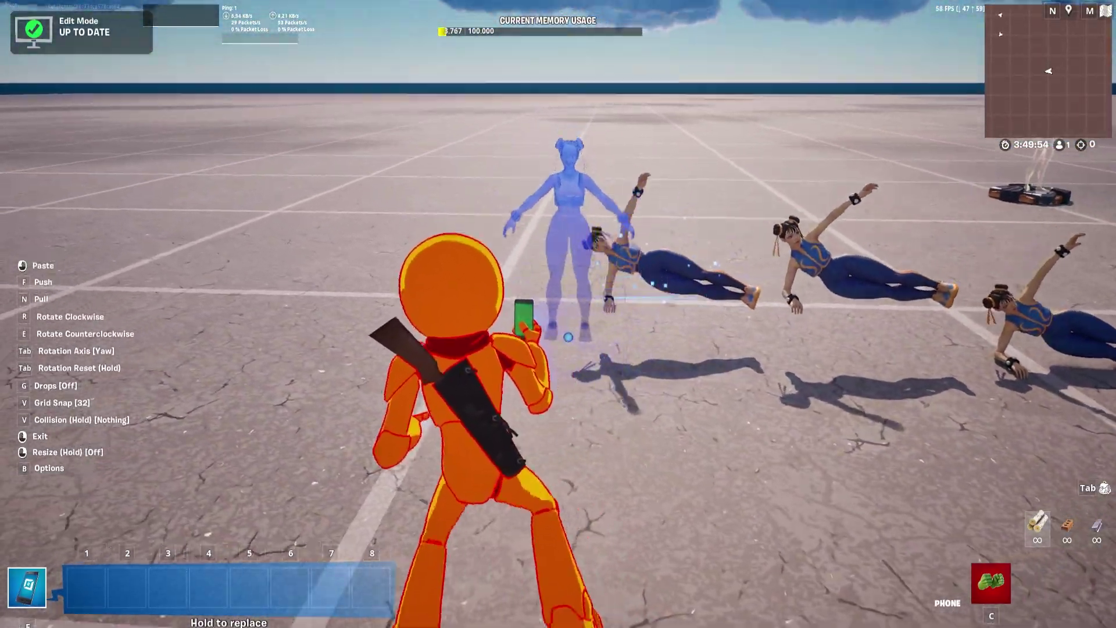
key(r)
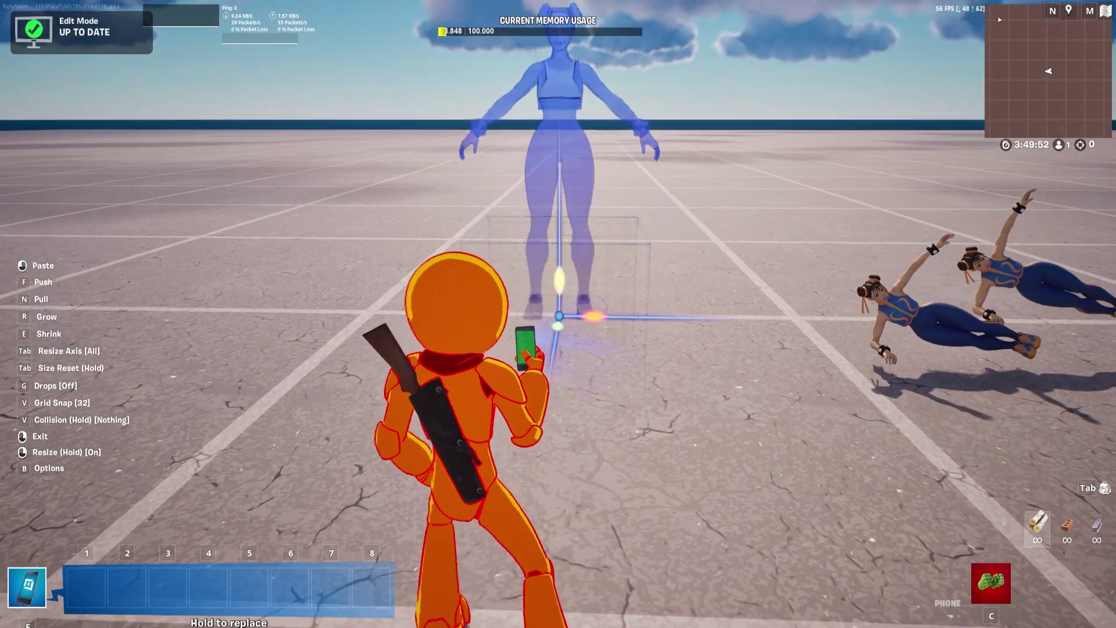
key(a)
key(c)
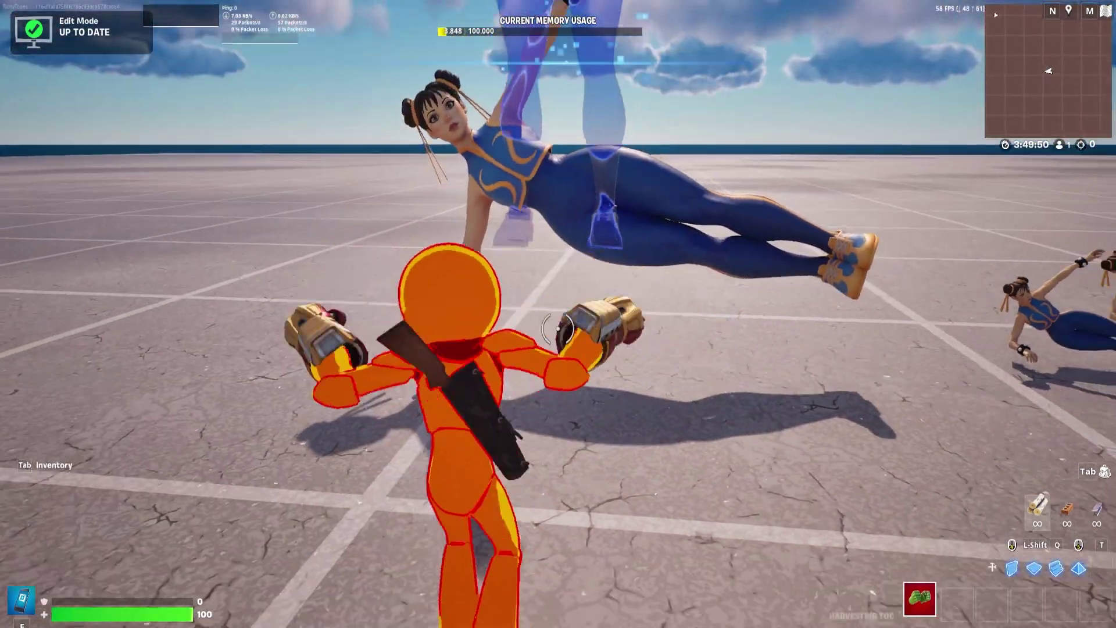
key(d)
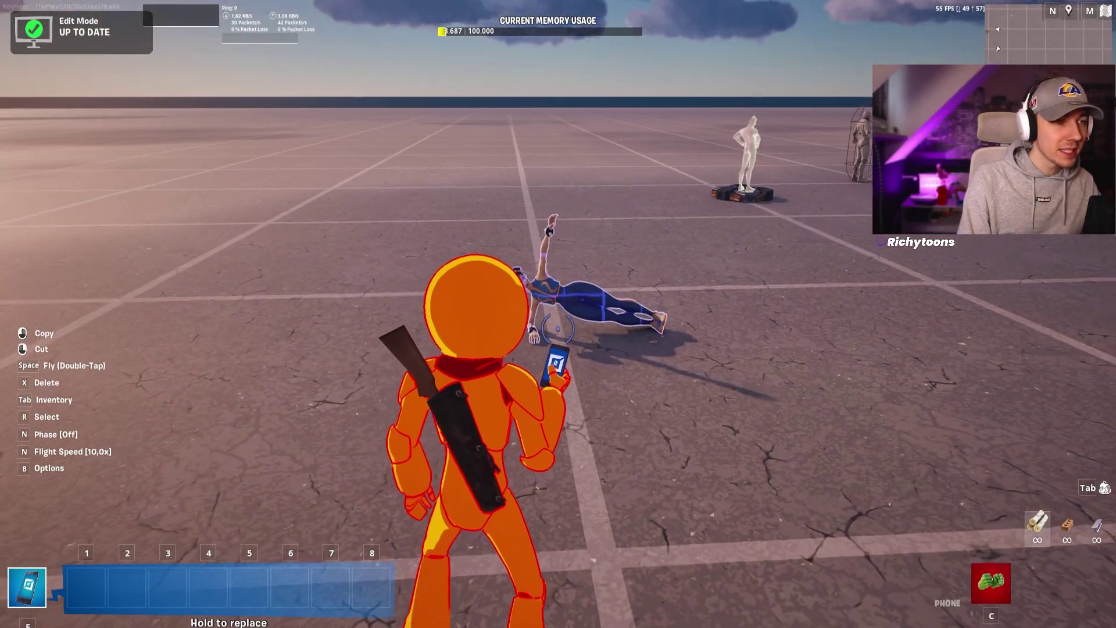
- Copy the animated character again and paste further copies beside the original with resize mode on
click(558, 329)
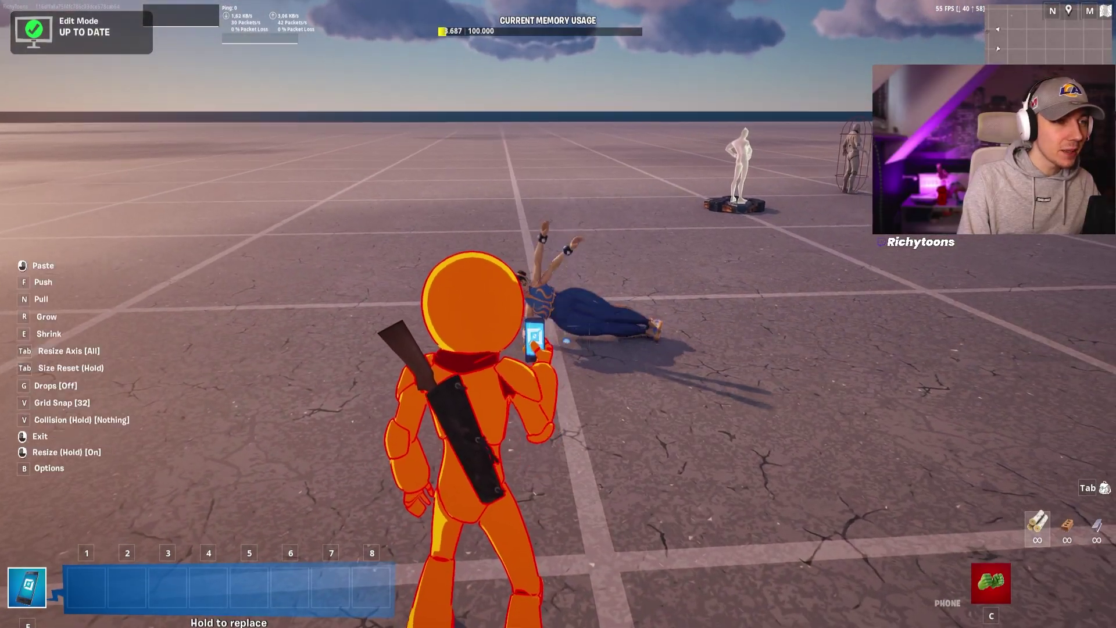
click(558, 314)
right_click(558, 314)
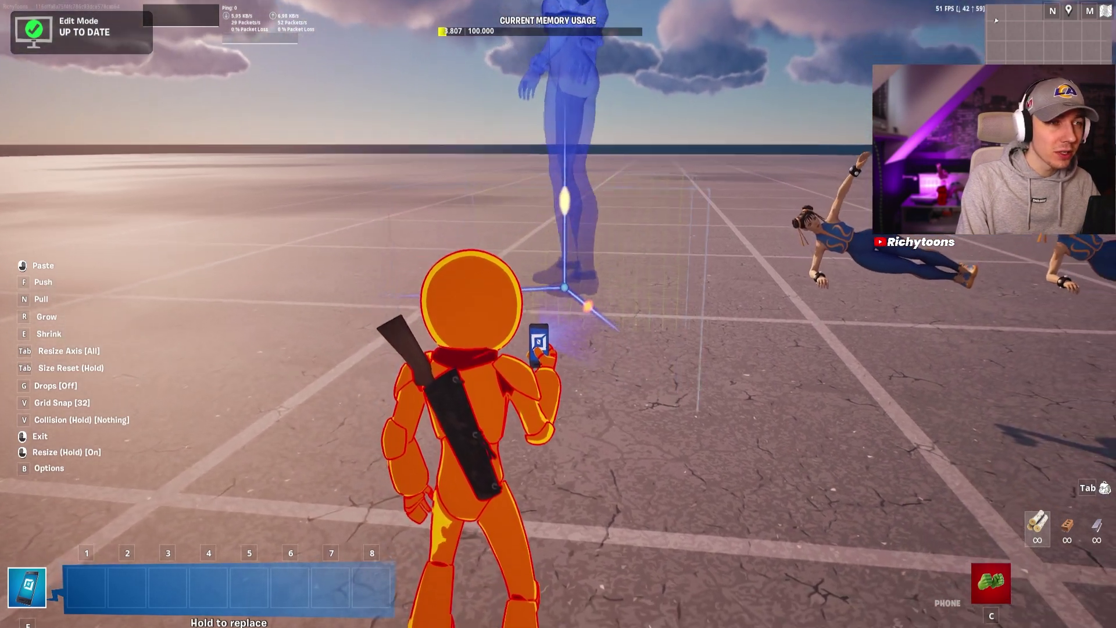
click(558, 329)
- Put away the phone and open the Creative section of the island menu
key(c)
key(Tab)
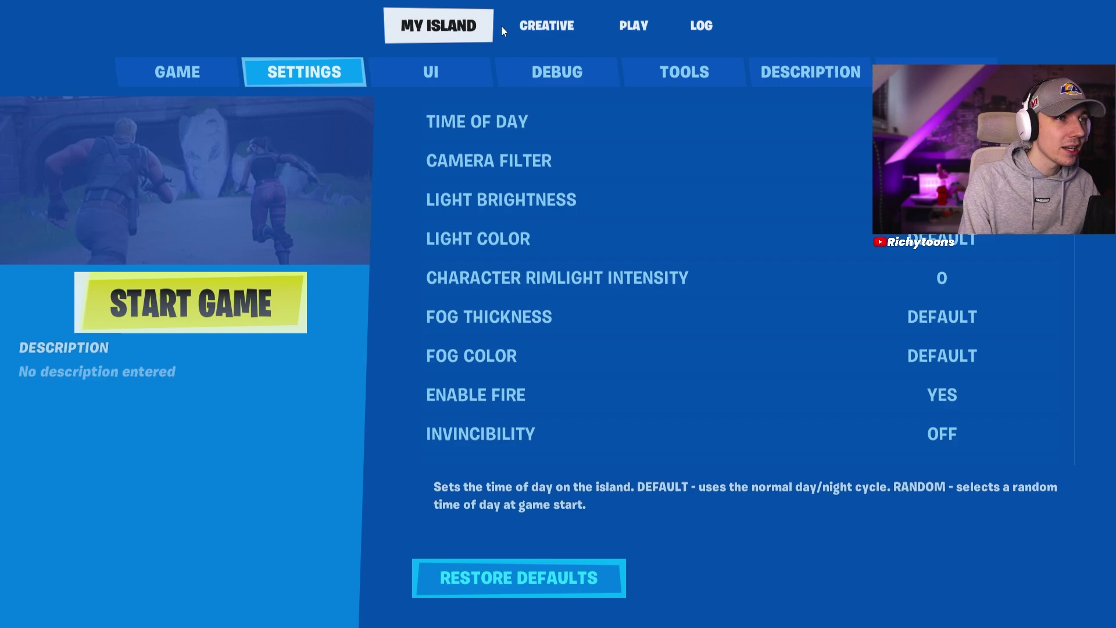
click(509, 27)
click(419, 86)
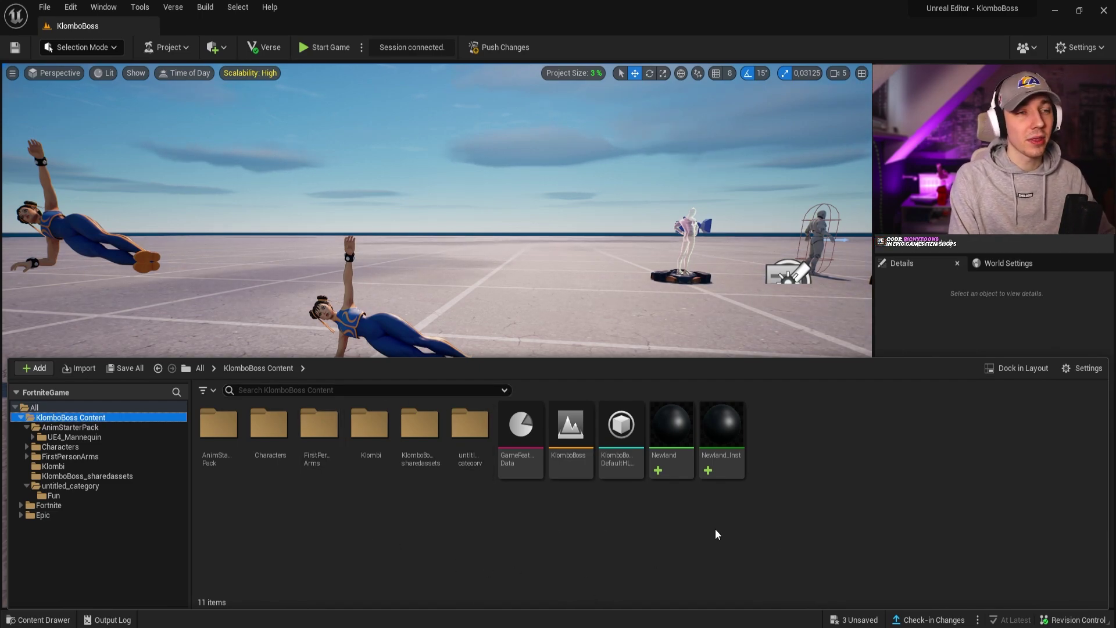
- Create a Blueprint Class with Building Prop as its parent in the KlomboBoss Content folder and name it Animated
click(674, 557)
right_click(762, 528)
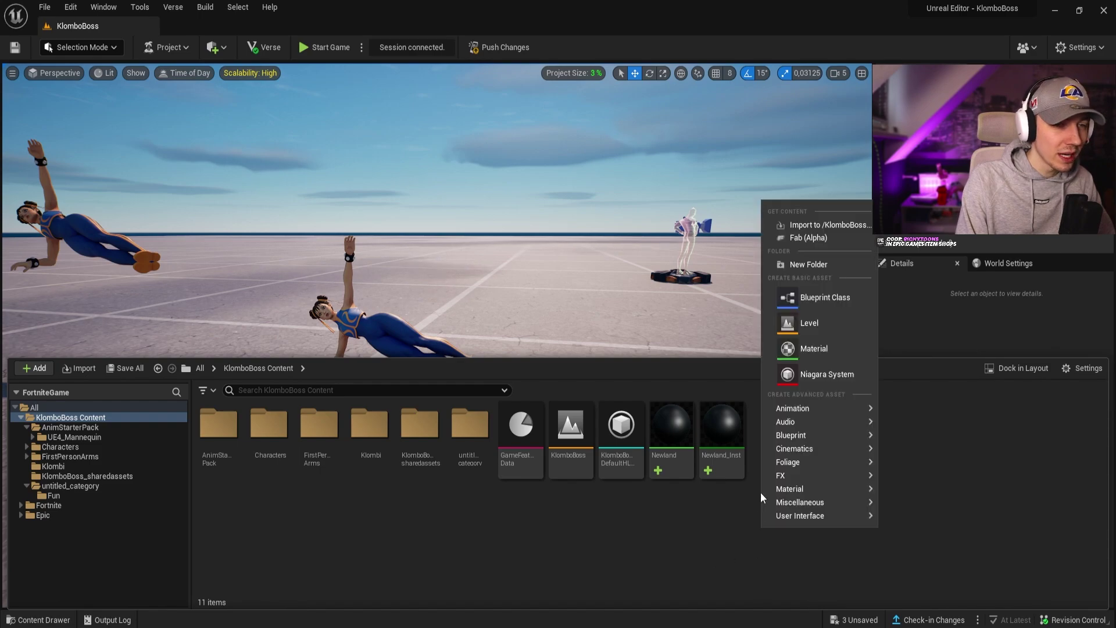
click(763, 297)
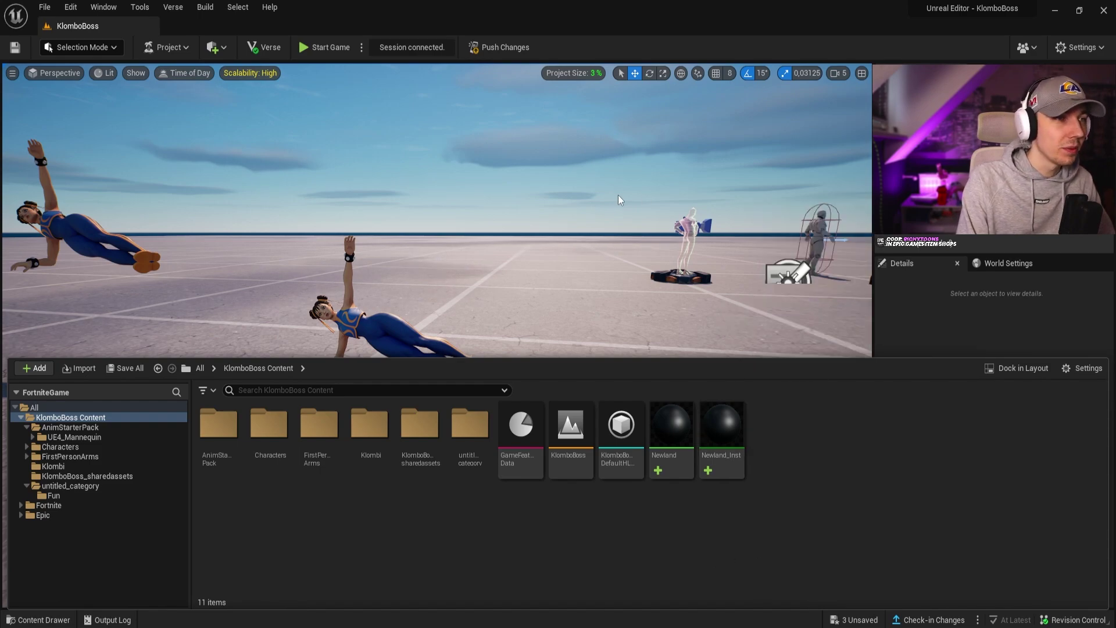
drag(564, 165, 597, 187)
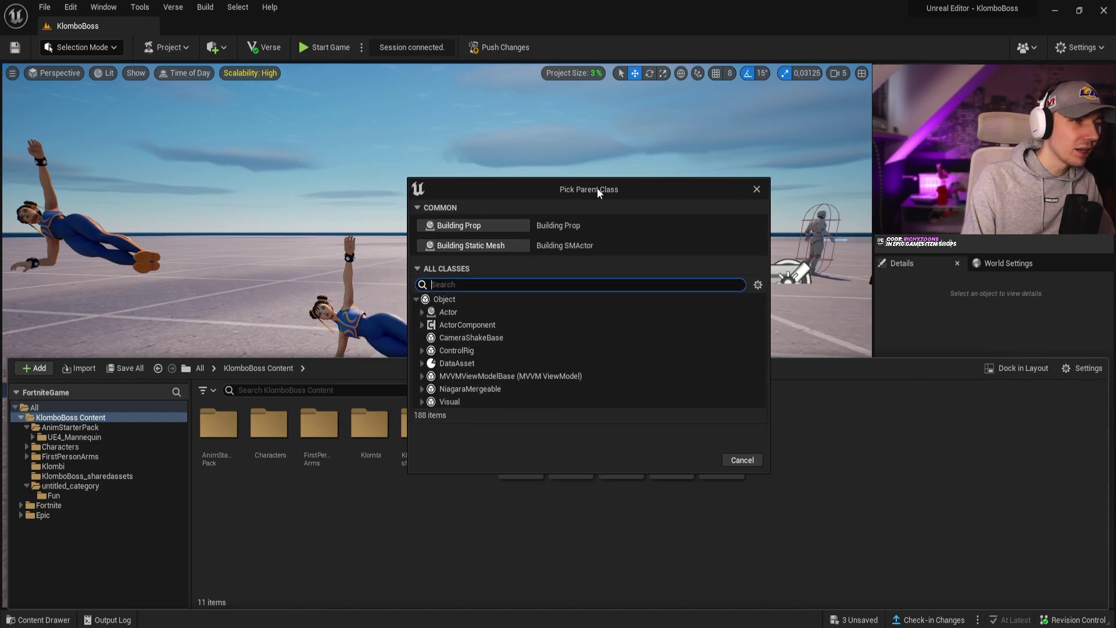
click(452, 228)
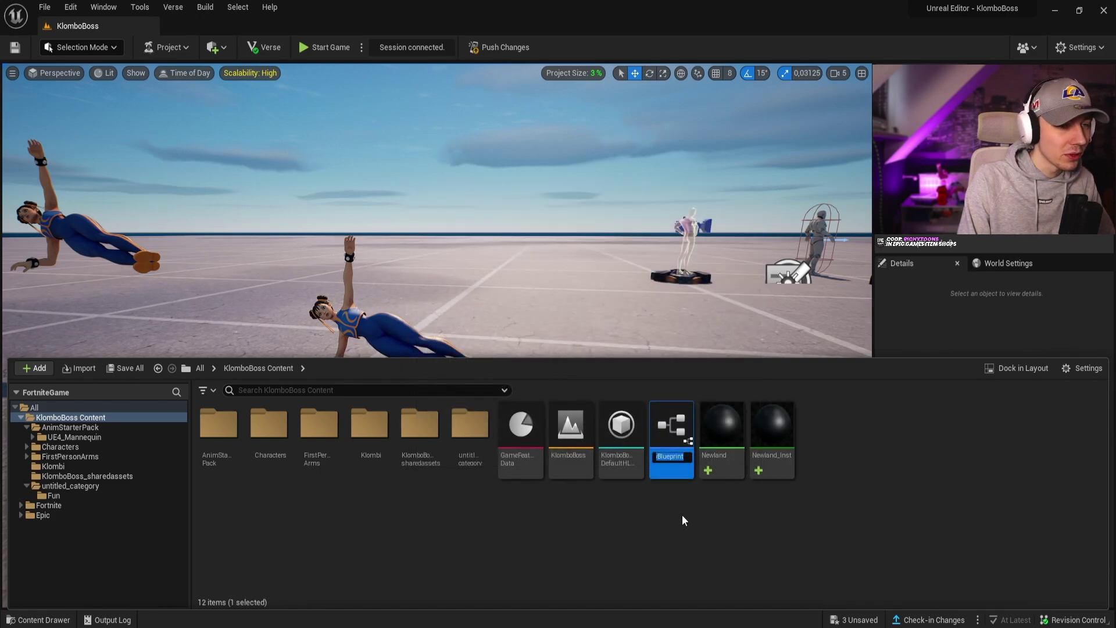
text(Animated)
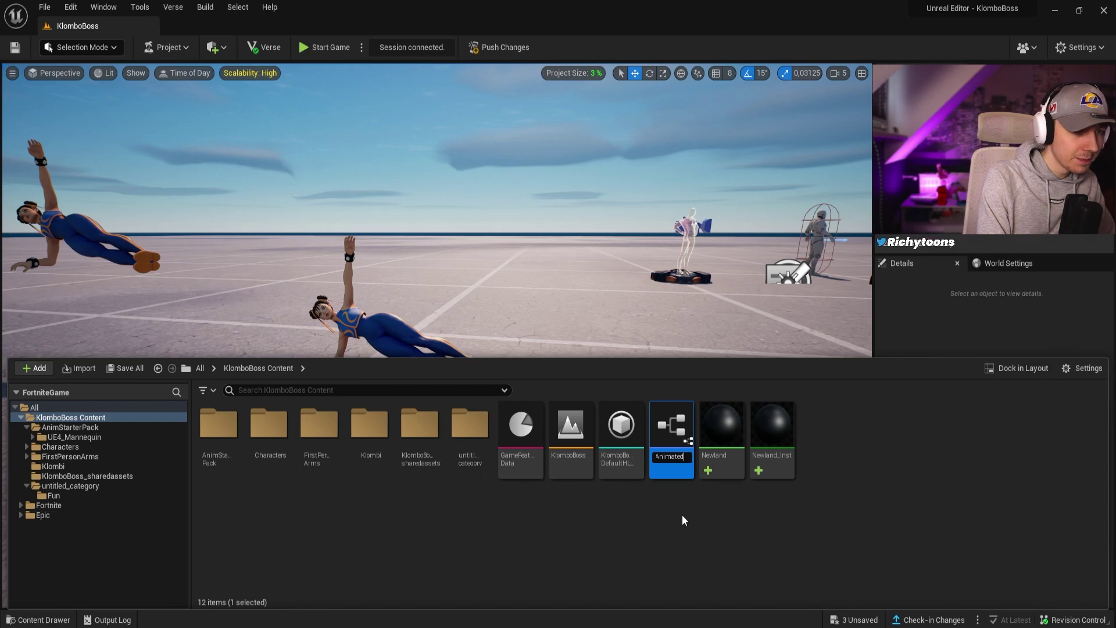
key(Return)
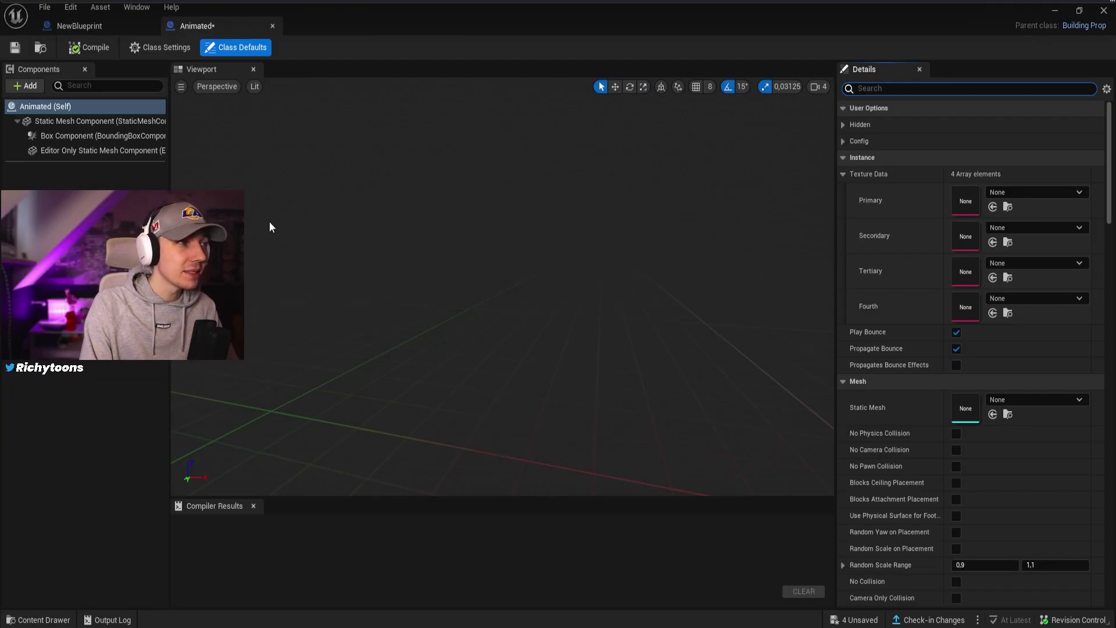
- Search the blueprint's class defaults for "sta", examine the Static Mesh options, clear the search and look through the full property list
click(966, 88)
text(s)
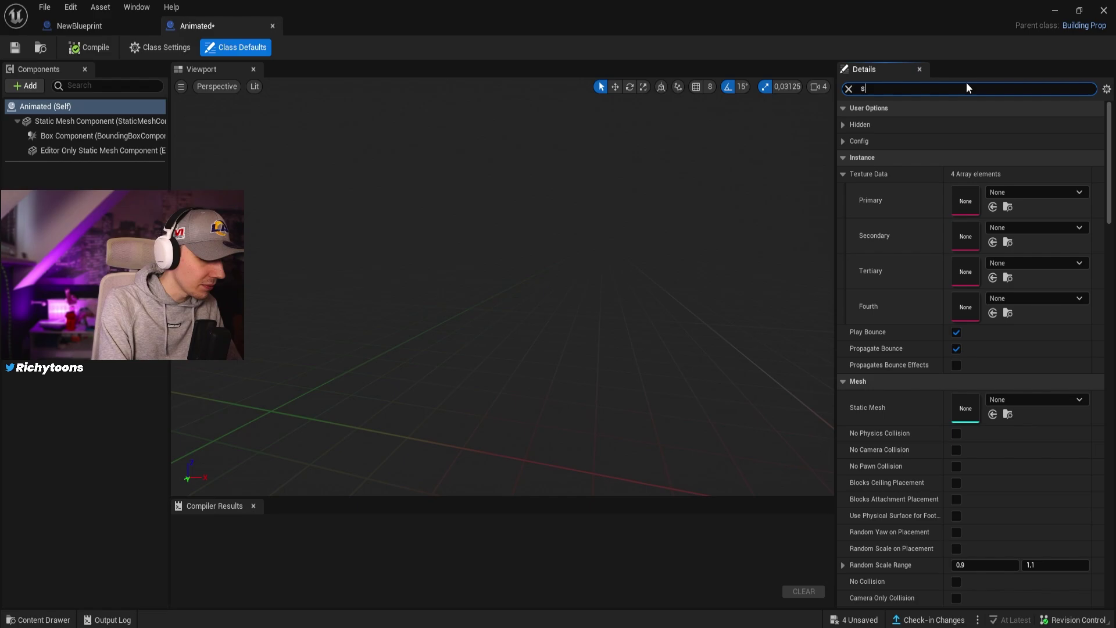
text(ta)
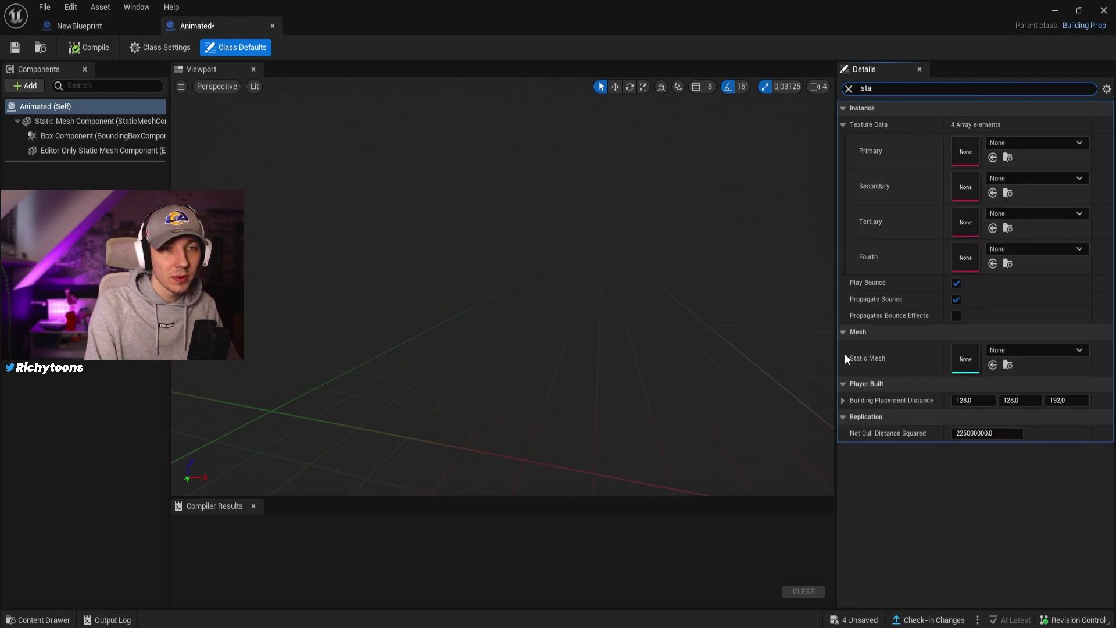
click(1023, 350)
click(901, 478)
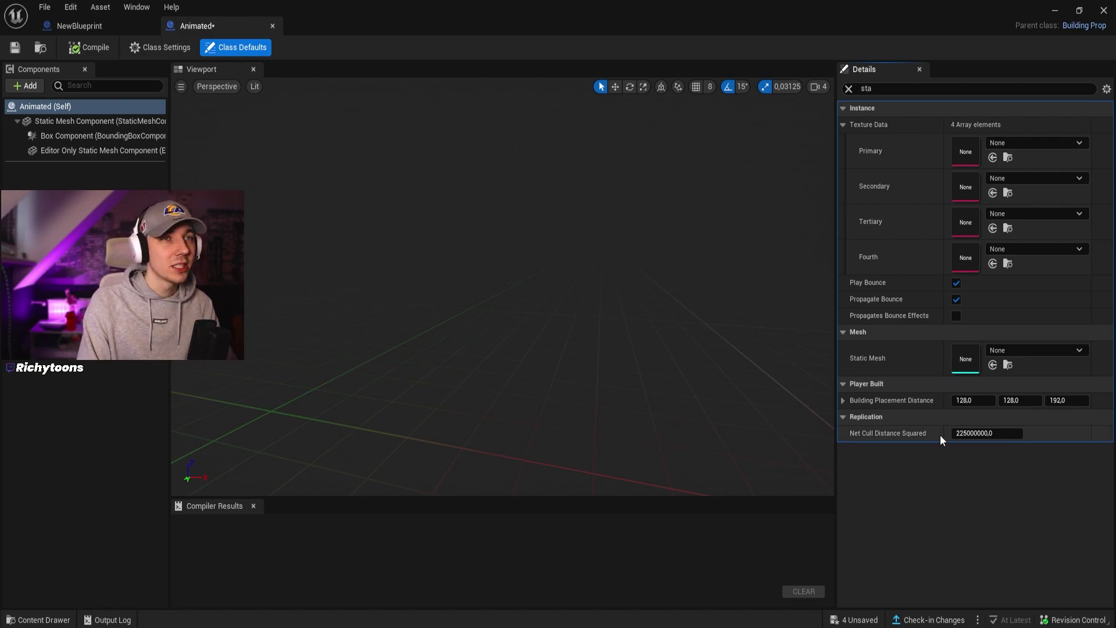
key(BackSpace)
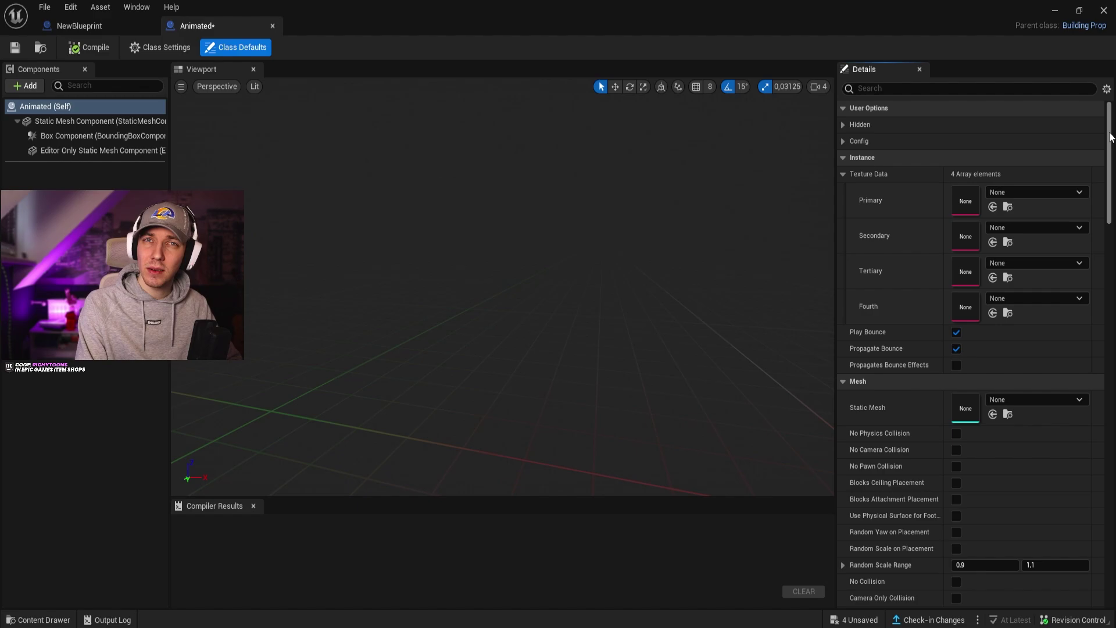
scroll(1104, 293, down, 10)
scroll(864, 214, up, 15)
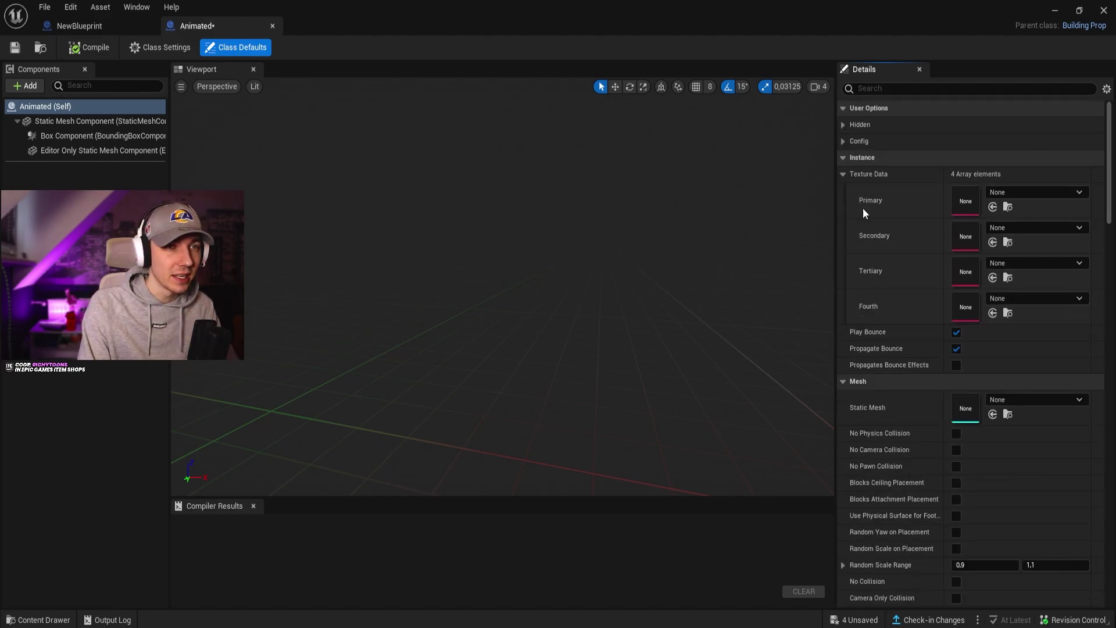
- Place the F_MED_Skirmish_Alt_LOD0_mo_001 skeletal mesh from the Fun folder in the Animated blueprint and select its component
click(26, 86)
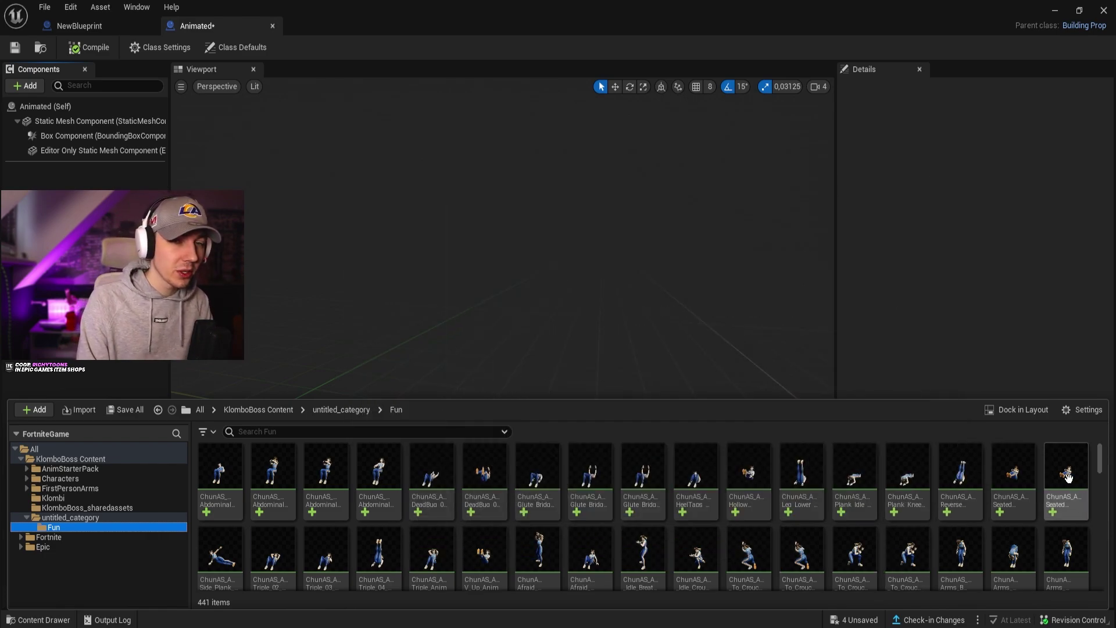
drag(1103, 467, 1106, 594)
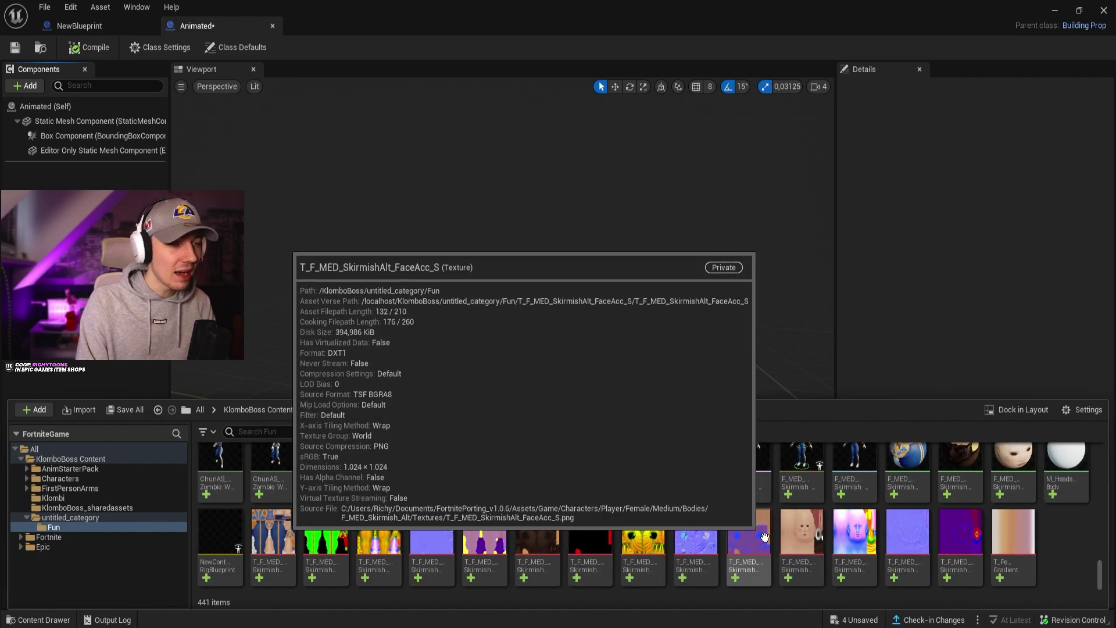
scroll(680, 505, up, 2)
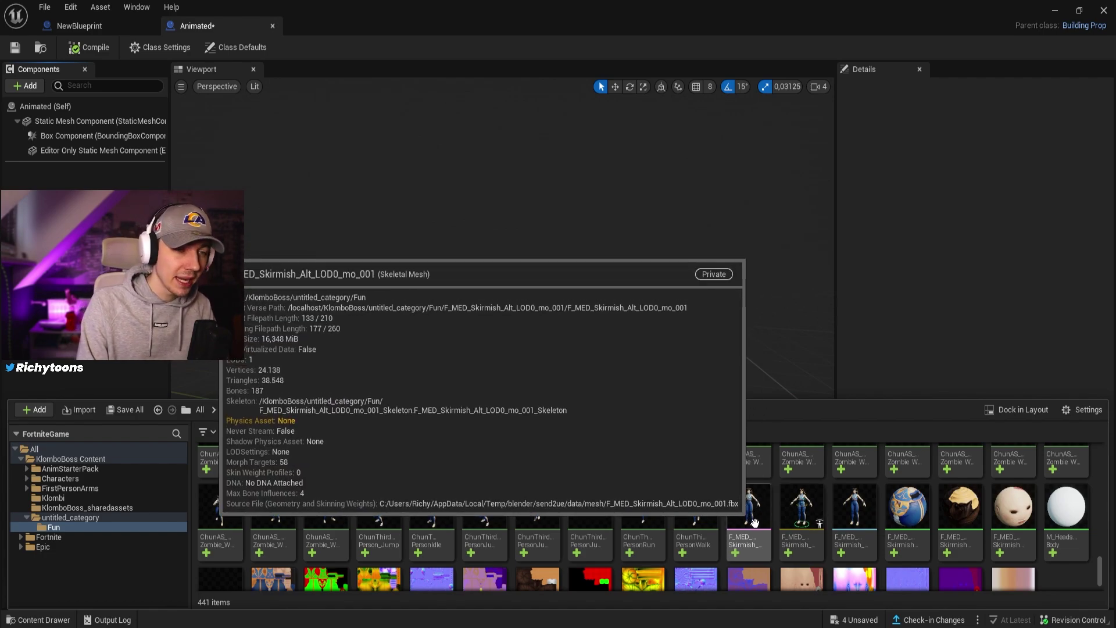
drag(754, 522, 528, 335)
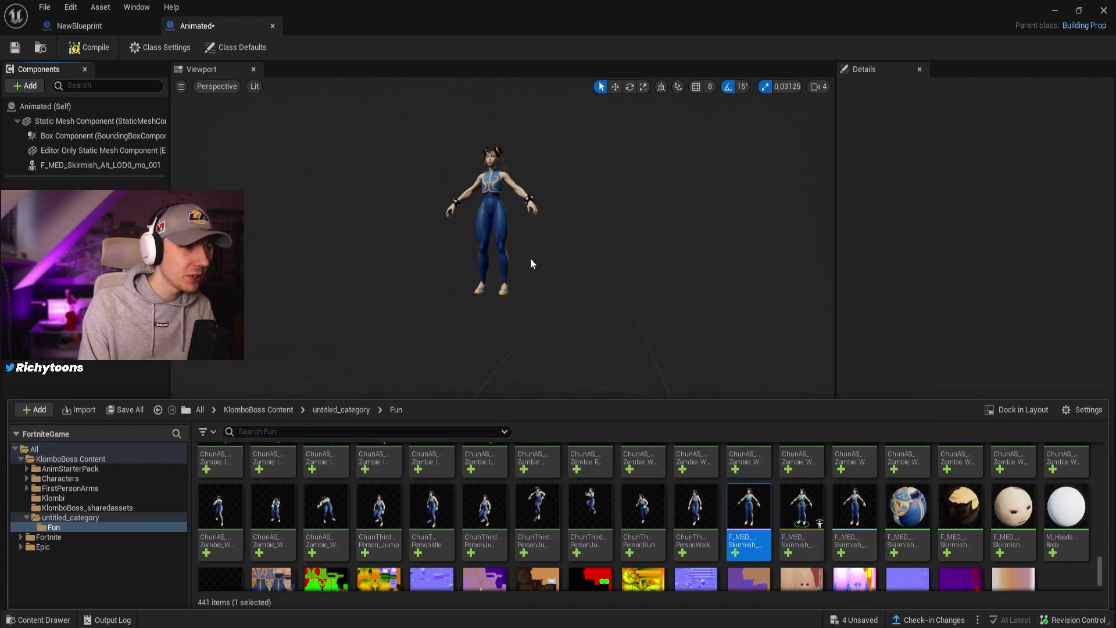
click(37, 168)
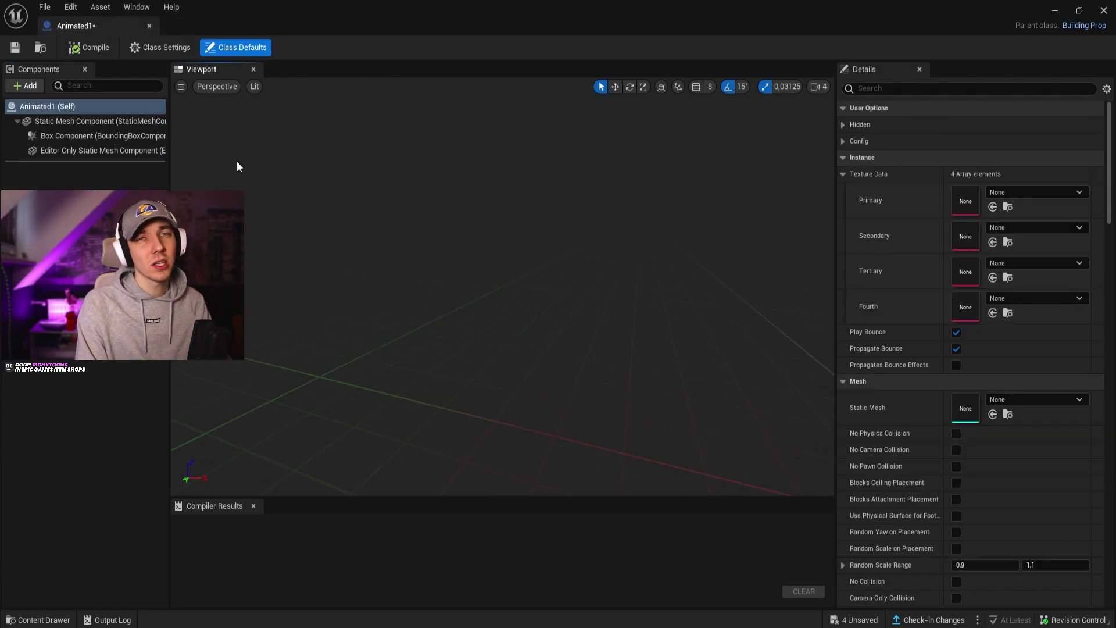
- Add a Skeletal Mesh component to the Animated1 blueprint and assign the F_MED_Skirmish_Alt_LOD0_mo_001 mesh to it
click(24, 87)
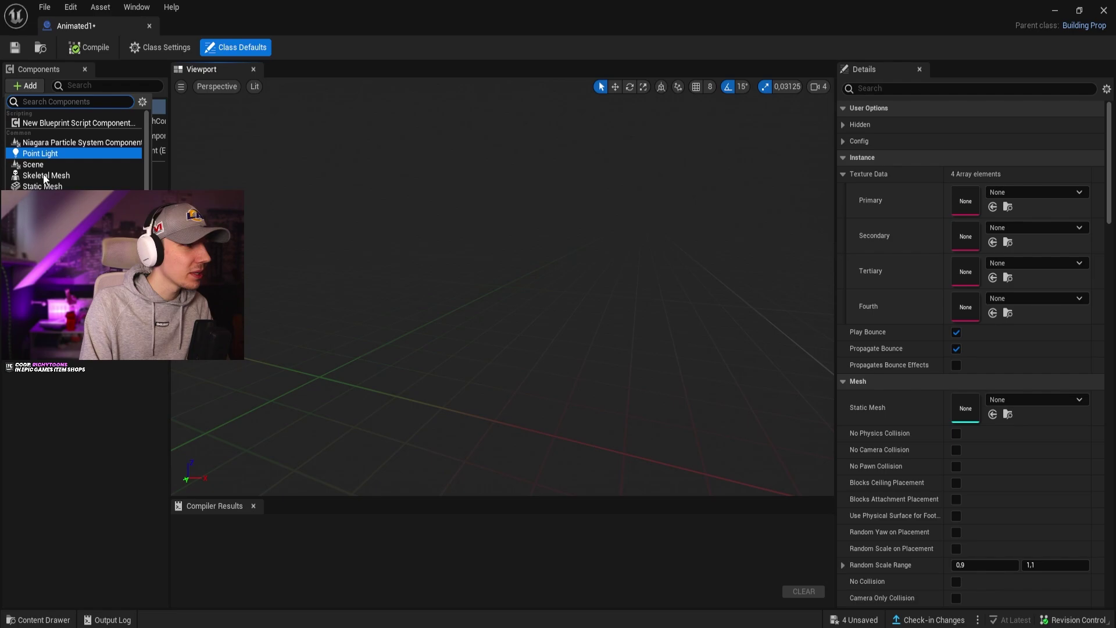
click(79, 175)
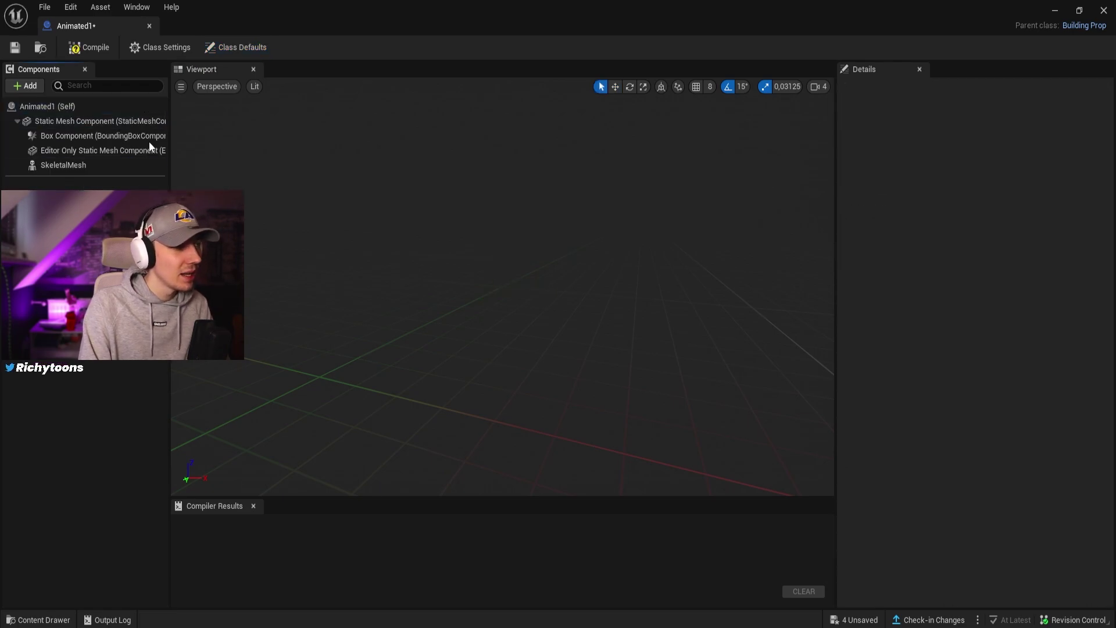
click(89, 165)
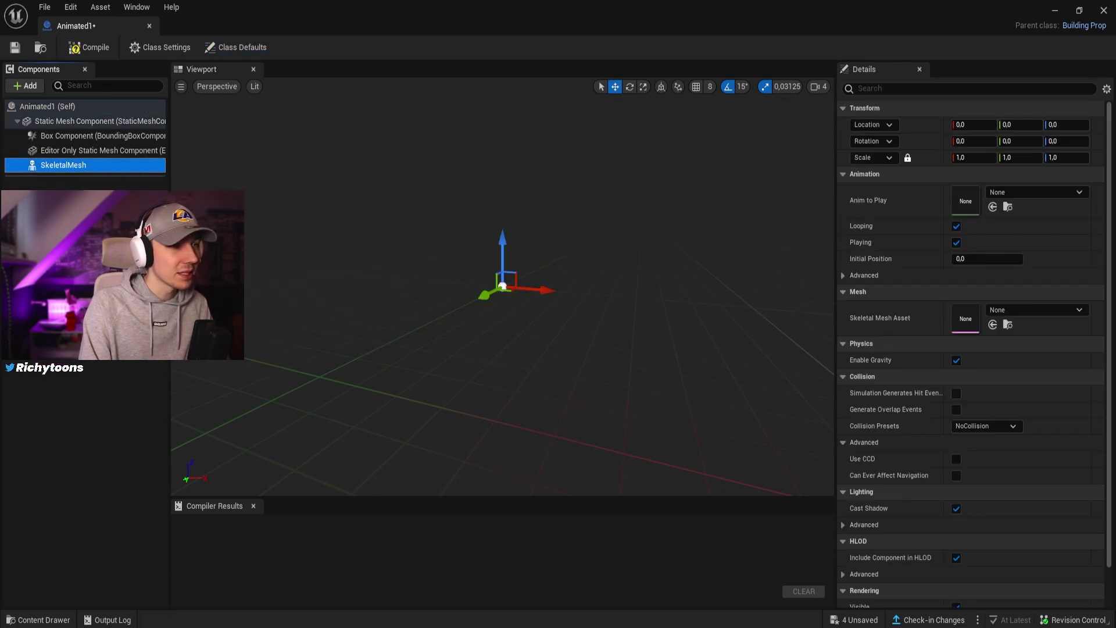
click(1029, 315)
click(1026, 438)
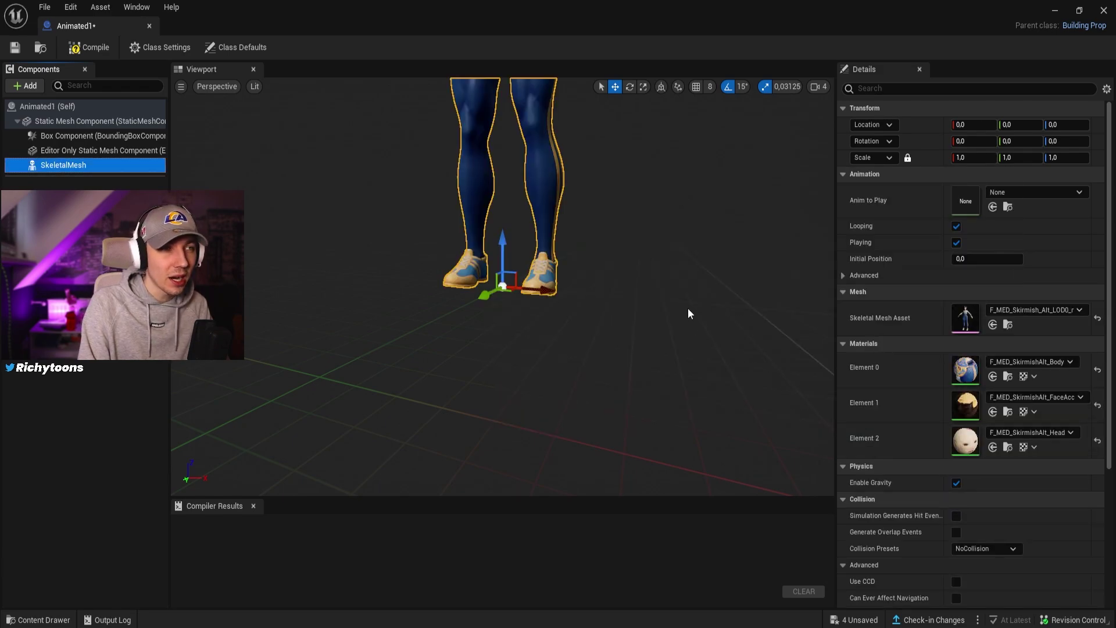
- Set the skeletal mesh component's Anim to Play to ChunAS_Arms_Up_Anim
scroll(608, 190, down, 6)
scroll(608, 190, up, 2)
right_drag(608, 191, 602, 93)
scroll(599, 376, up, 3)
right_drag(598, 376, 601, 451)
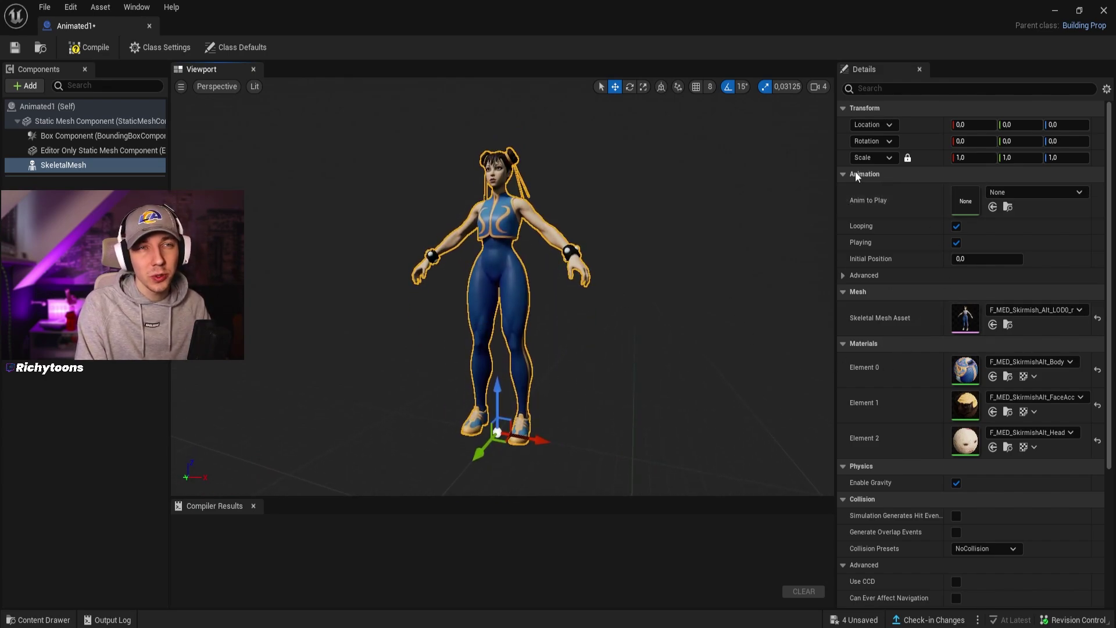
click(1004, 195)
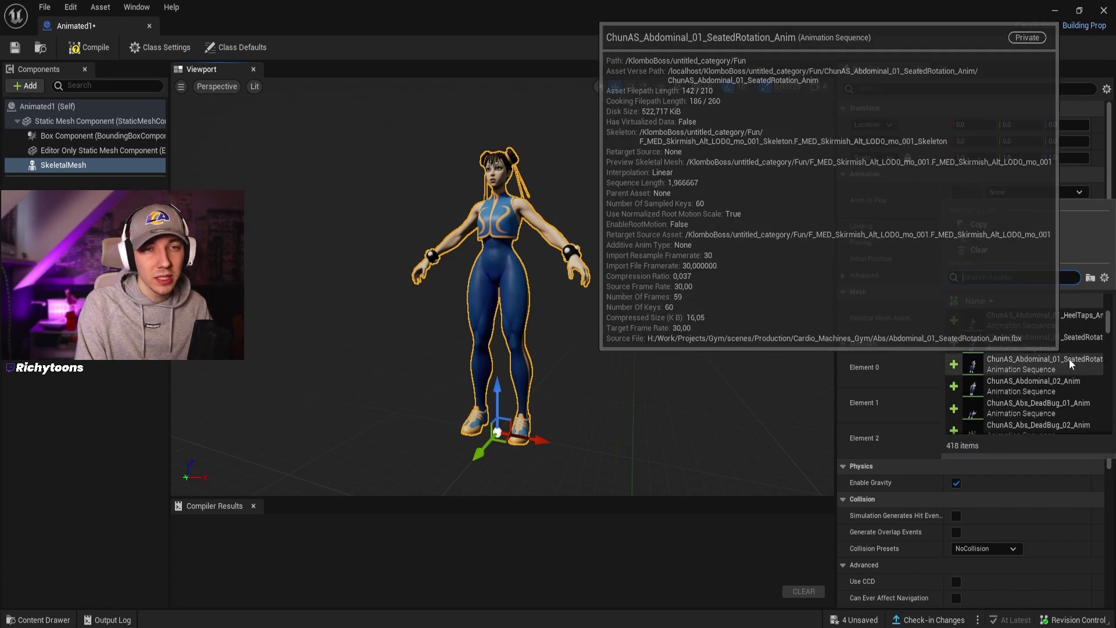
drag(1106, 329, 1108, 341)
click(1035, 322)
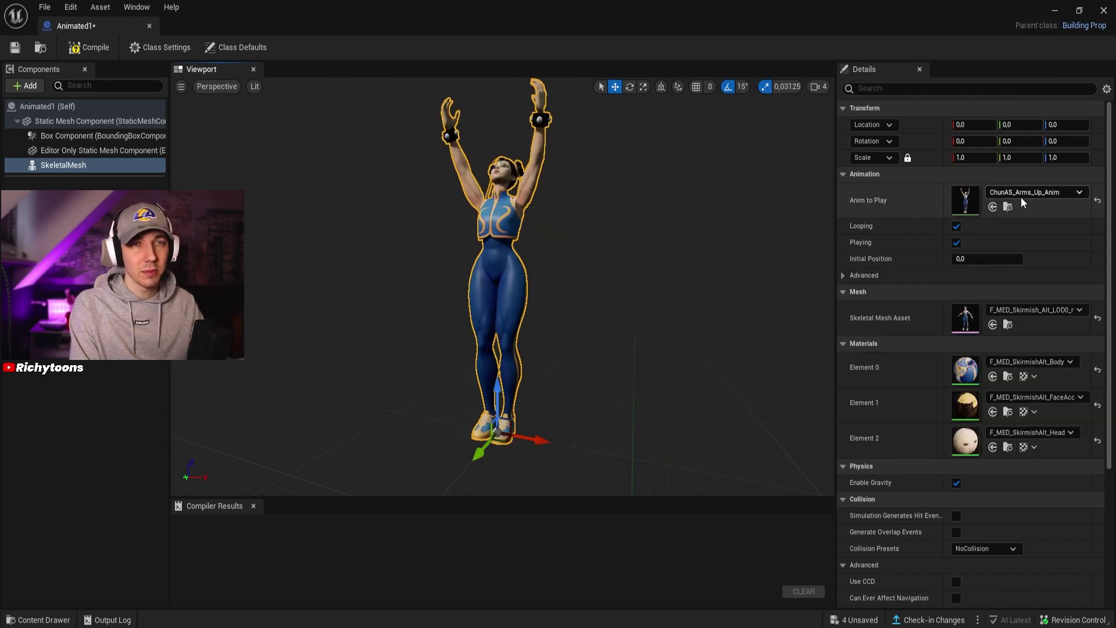
- Compile and save the Animated1 blueprint and return to the level editor
click(96, 51)
click(14, 49)
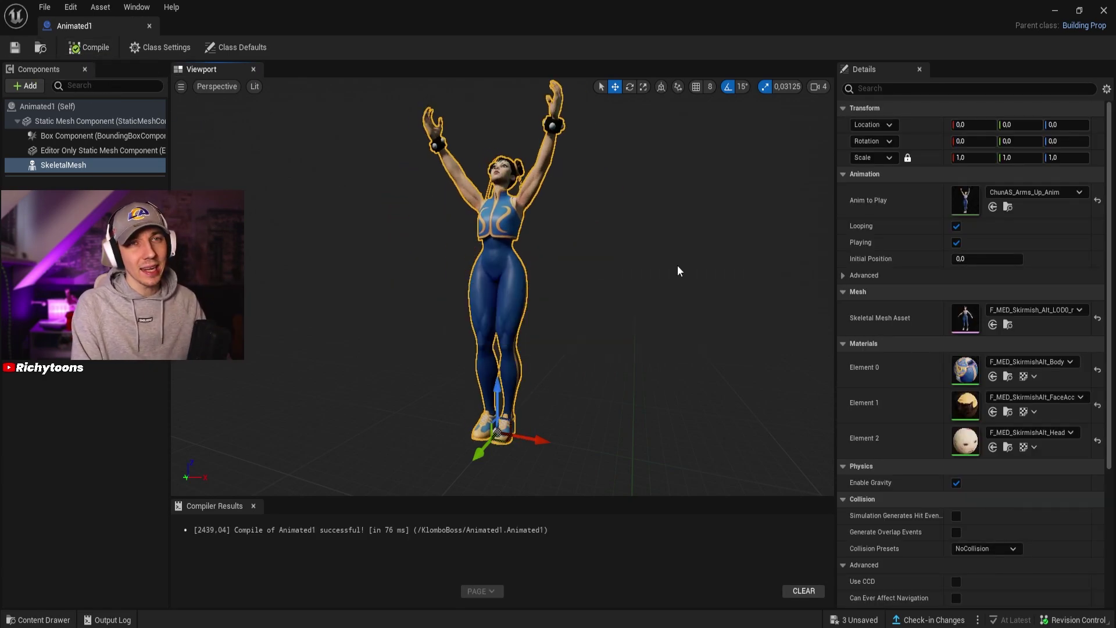
click(1056, 12)
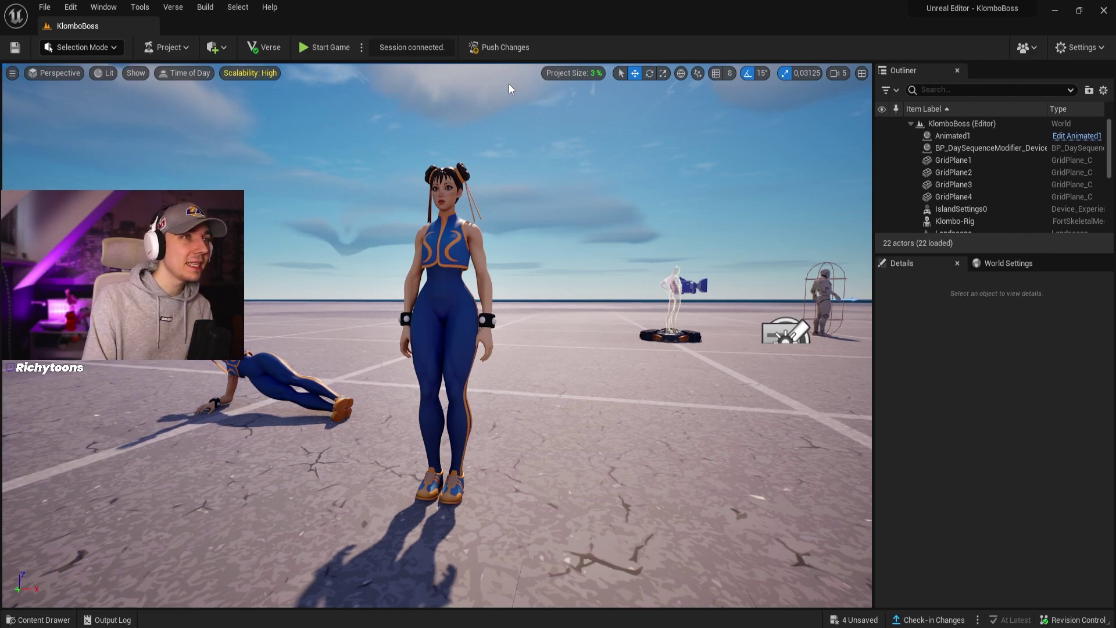
- Push the level changes to the live Fortnite session and view the placed animated character in game
click(505, 48)
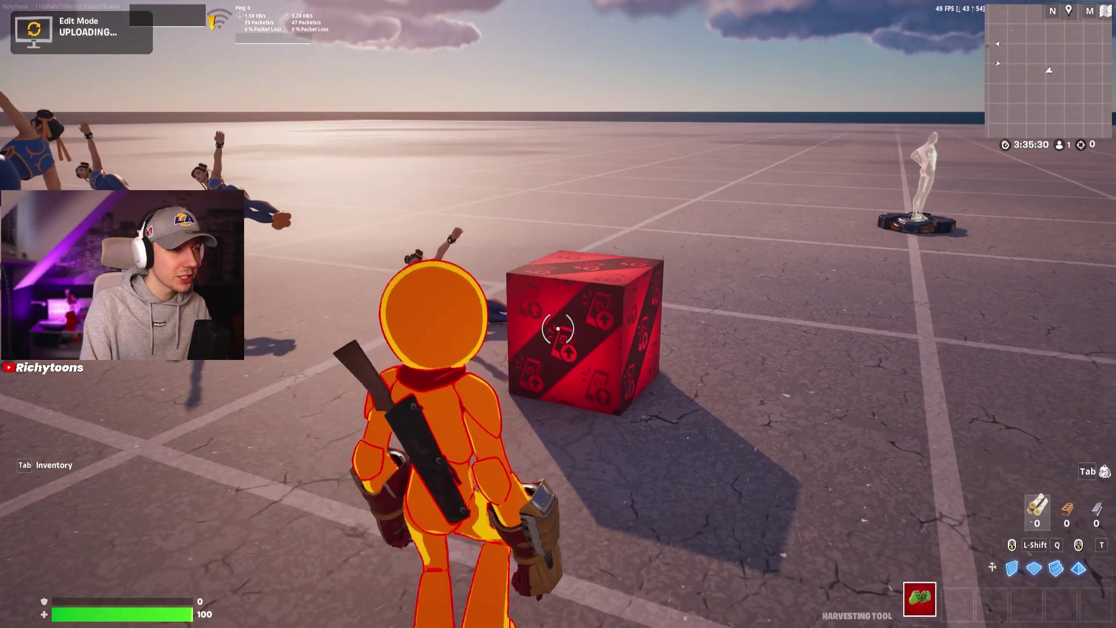
key(a)
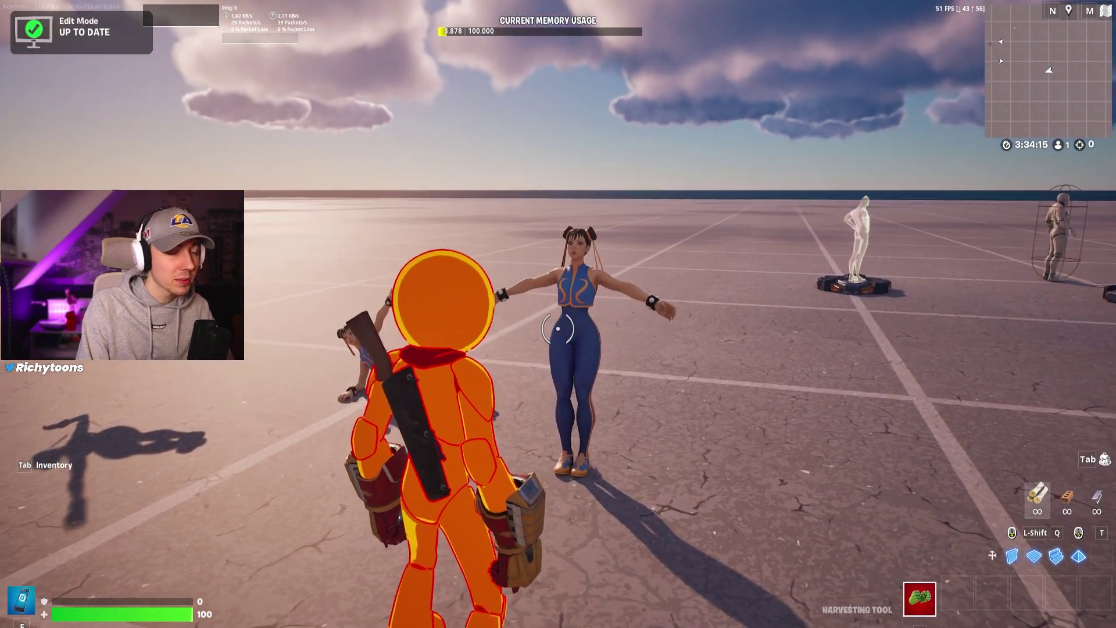
- Test whether the placed animated character can be picked up and copied with the phone tool in the live Fortnite session
key(f)
click(558, 328)
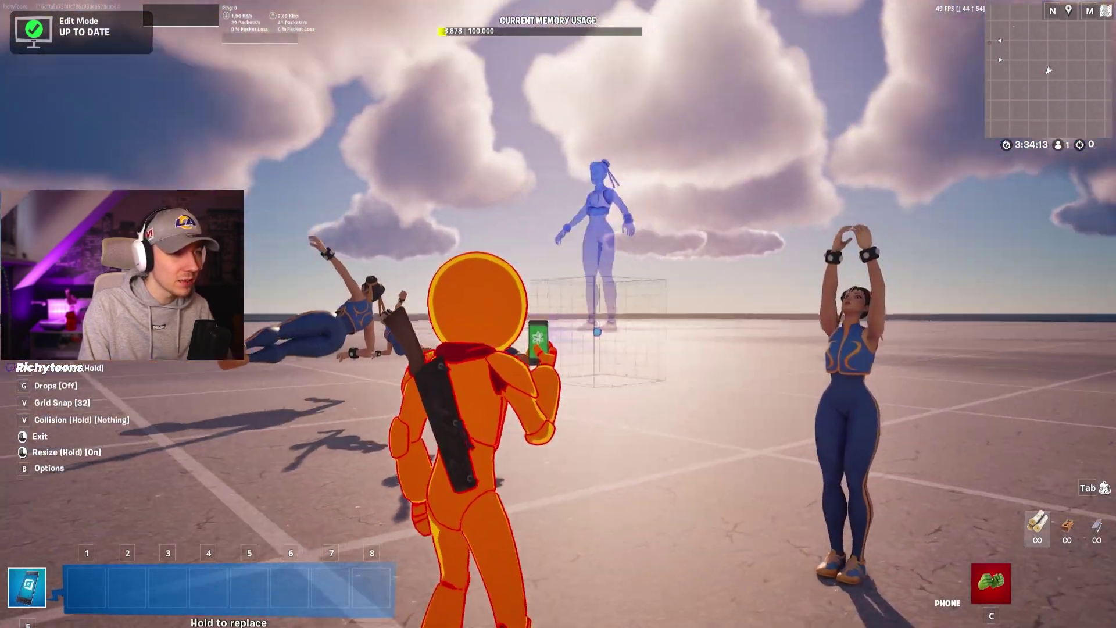
key(f)
key(f)
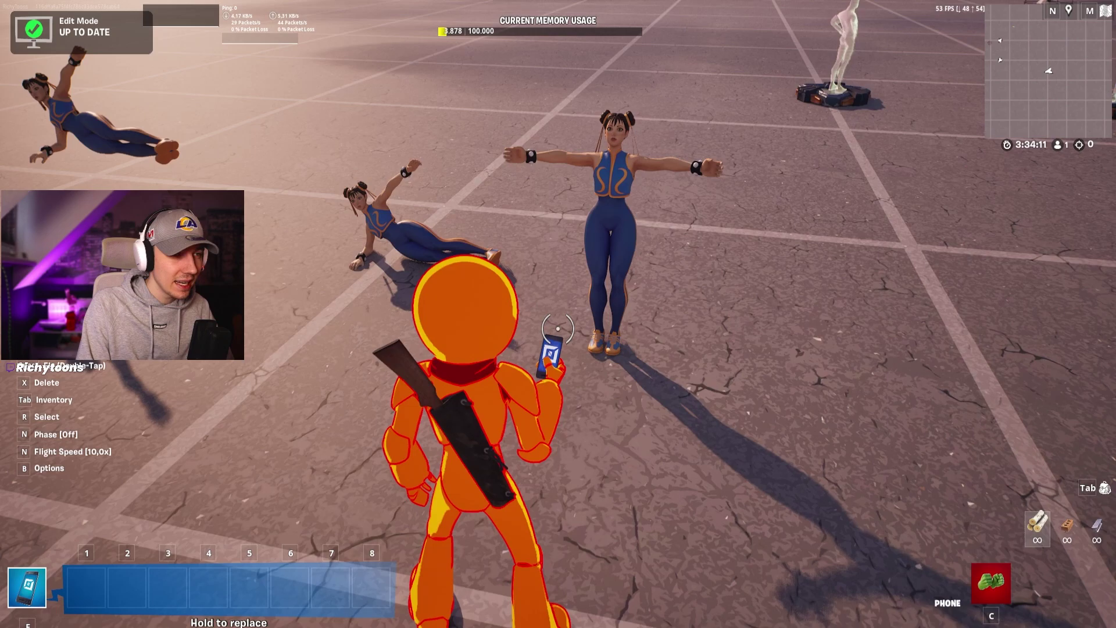
key(c)
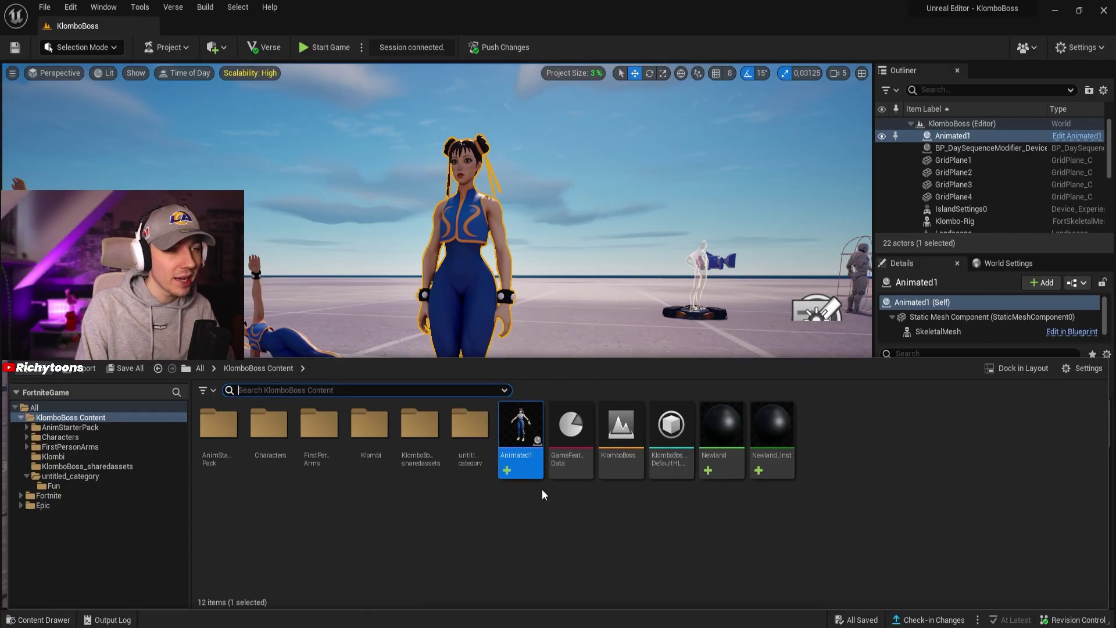
- Set the Static Mesh of the Animated1 blueprint itself to Cube, then compile and save the blueprint
double_click(522, 427)
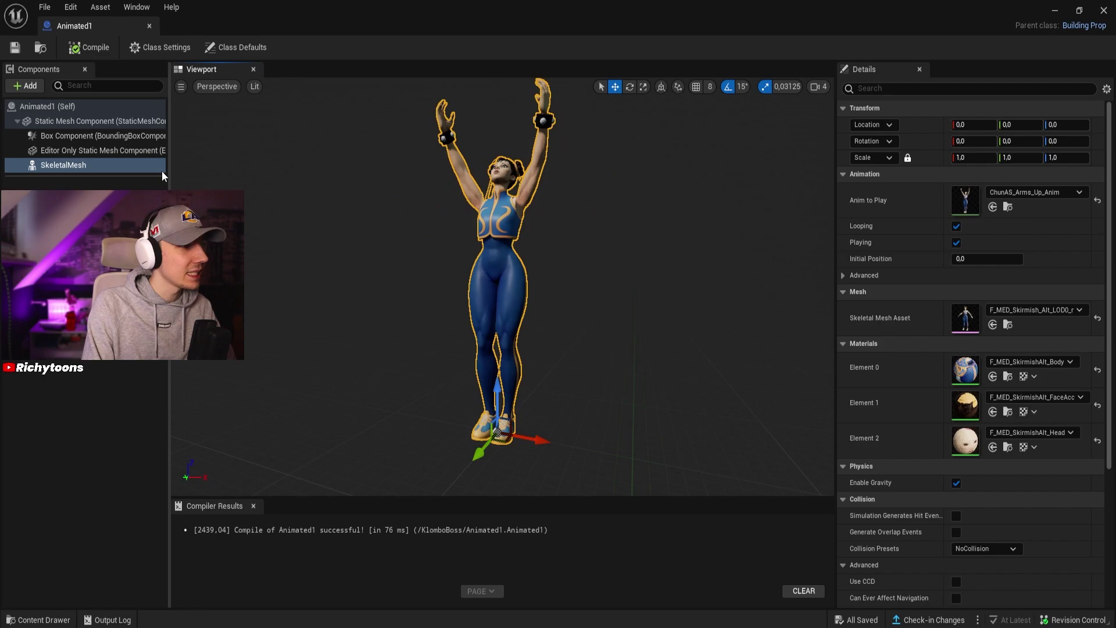
click(52, 107)
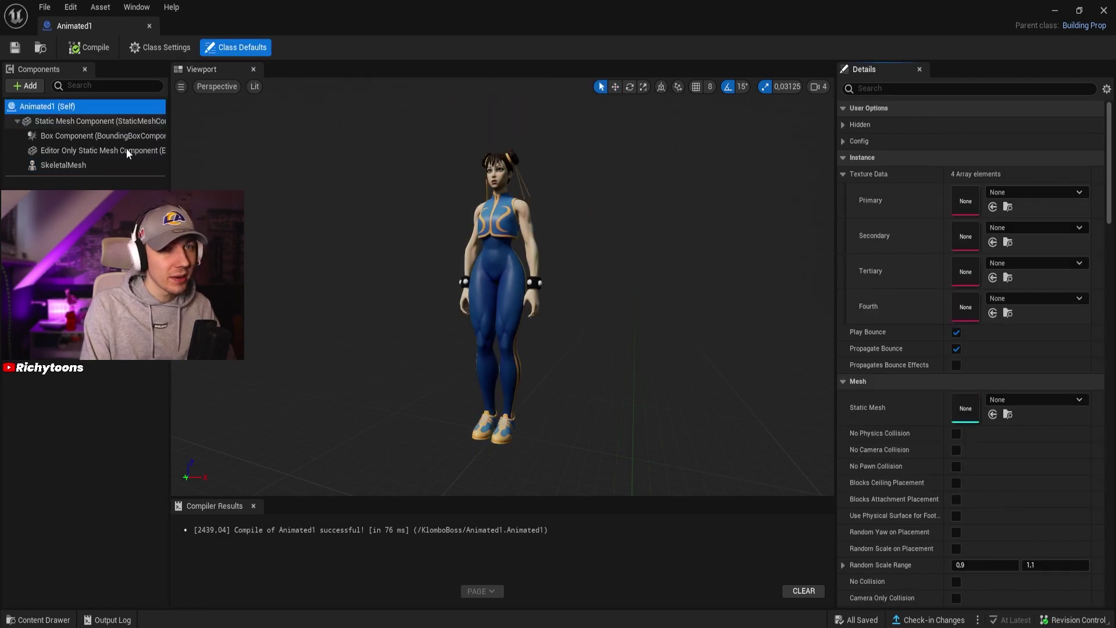
click(881, 87)
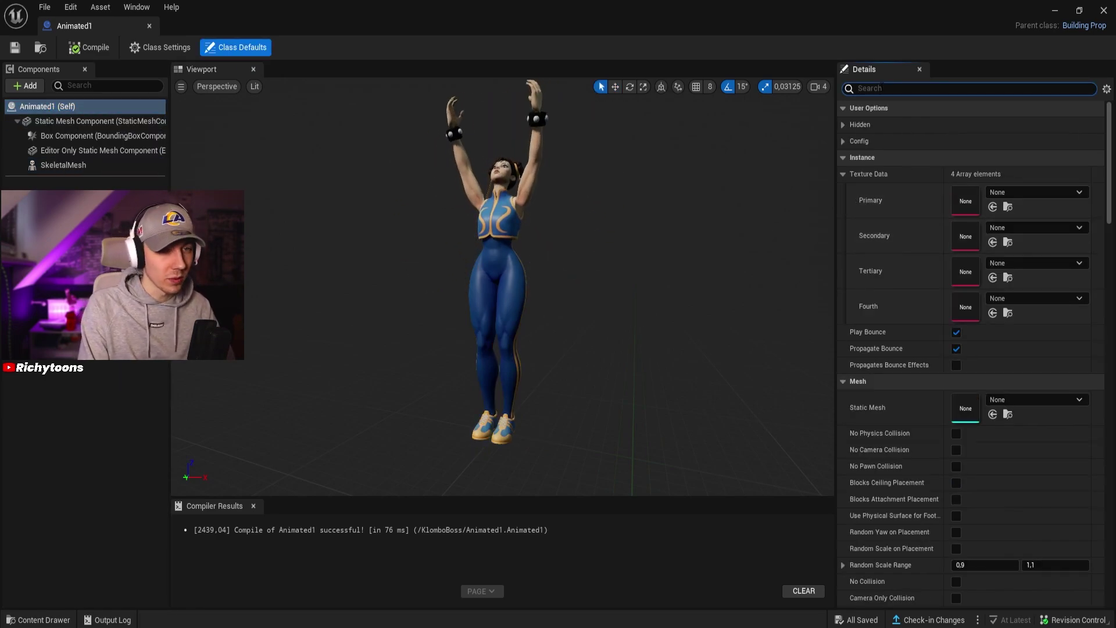
click(1022, 400)
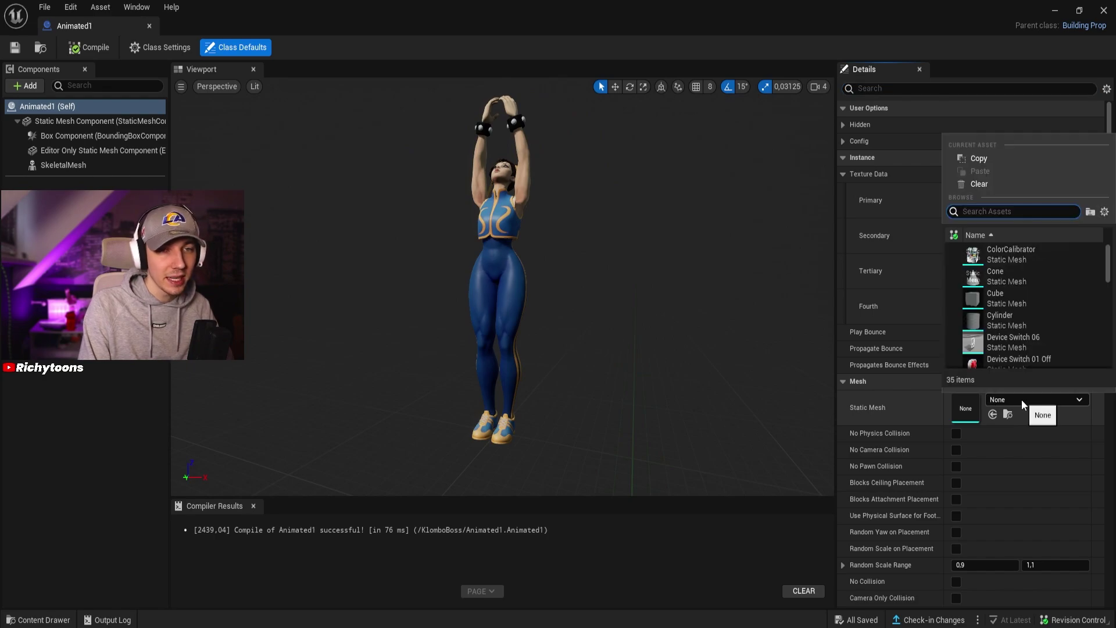
click(1013, 299)
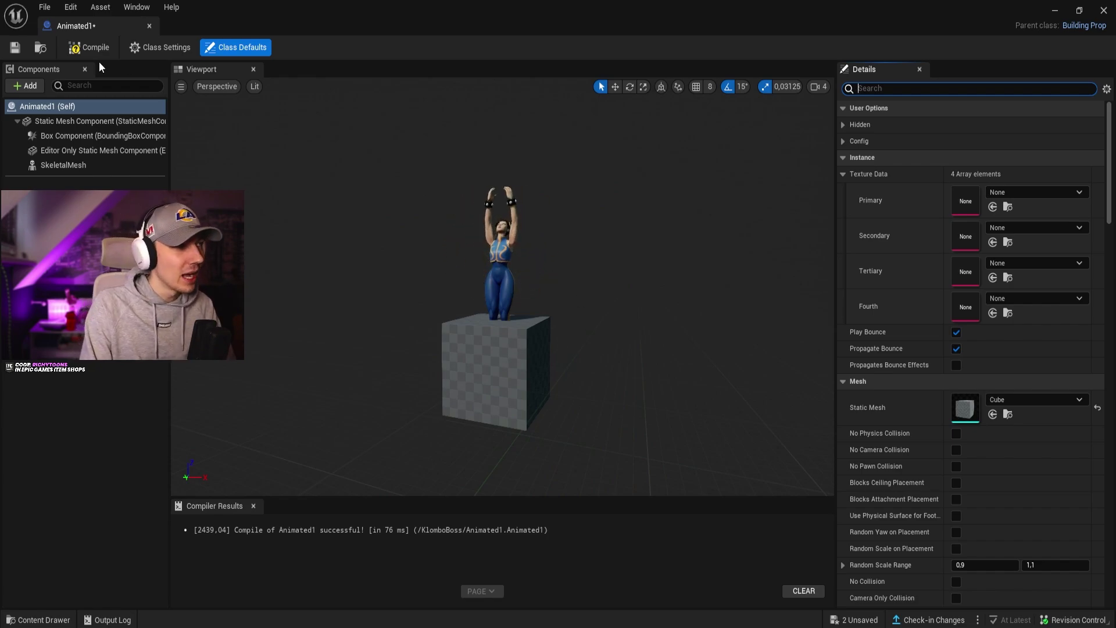
click(14, 47)
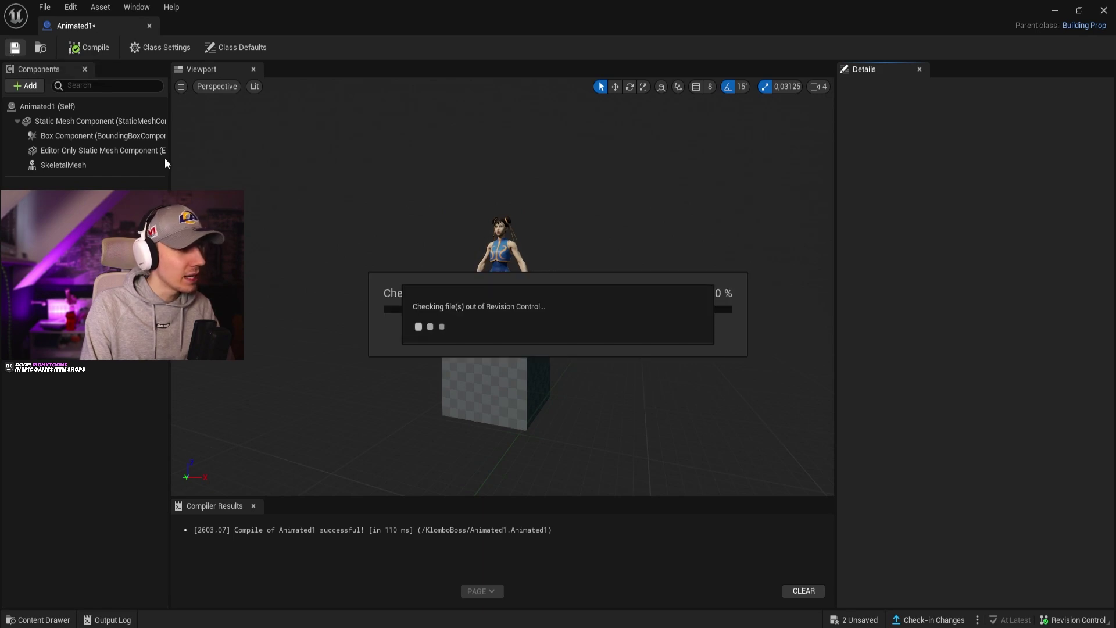
click(1053, 9)
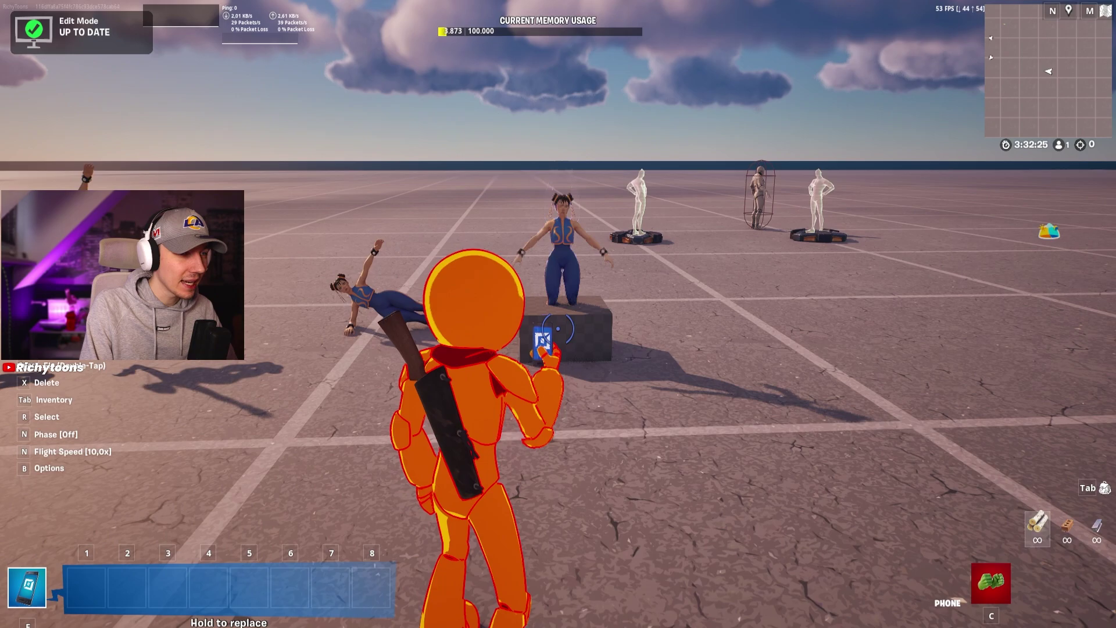
- Copy the character-on-cube prop with the phone tool in the live Fortnite session and place the duplicate beside it
click(558, 329)
click(558, 314)
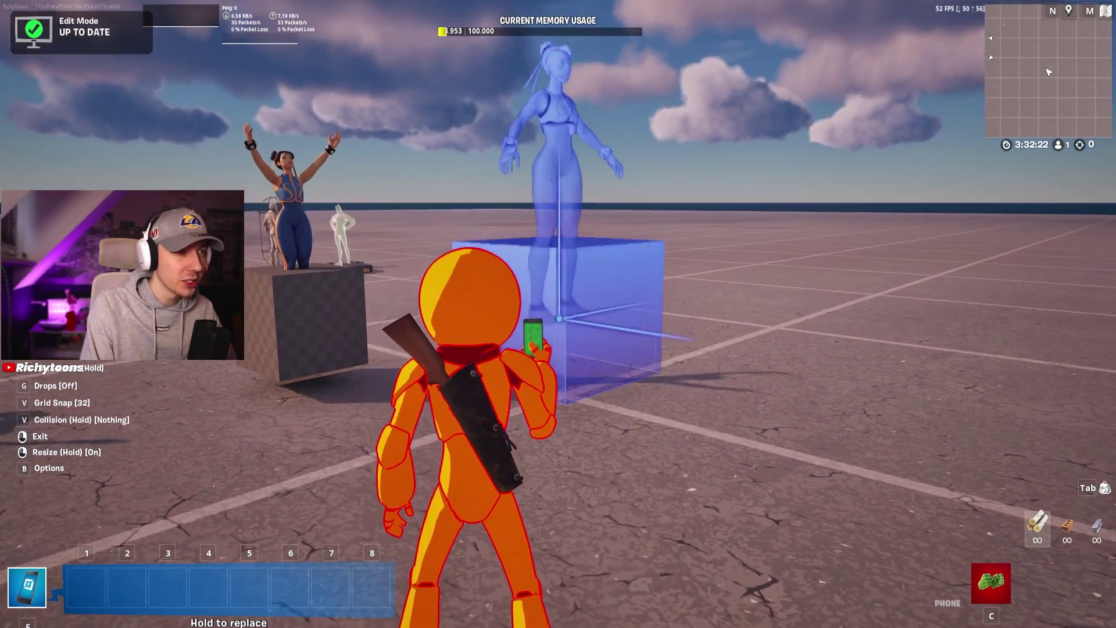
click(557, 329)
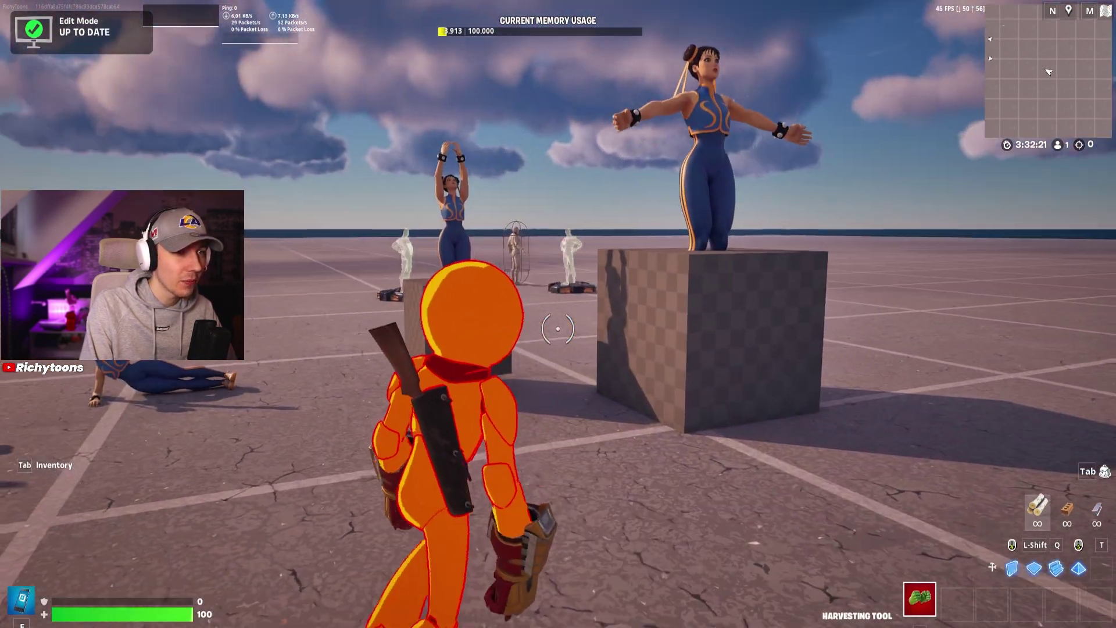
key(c)
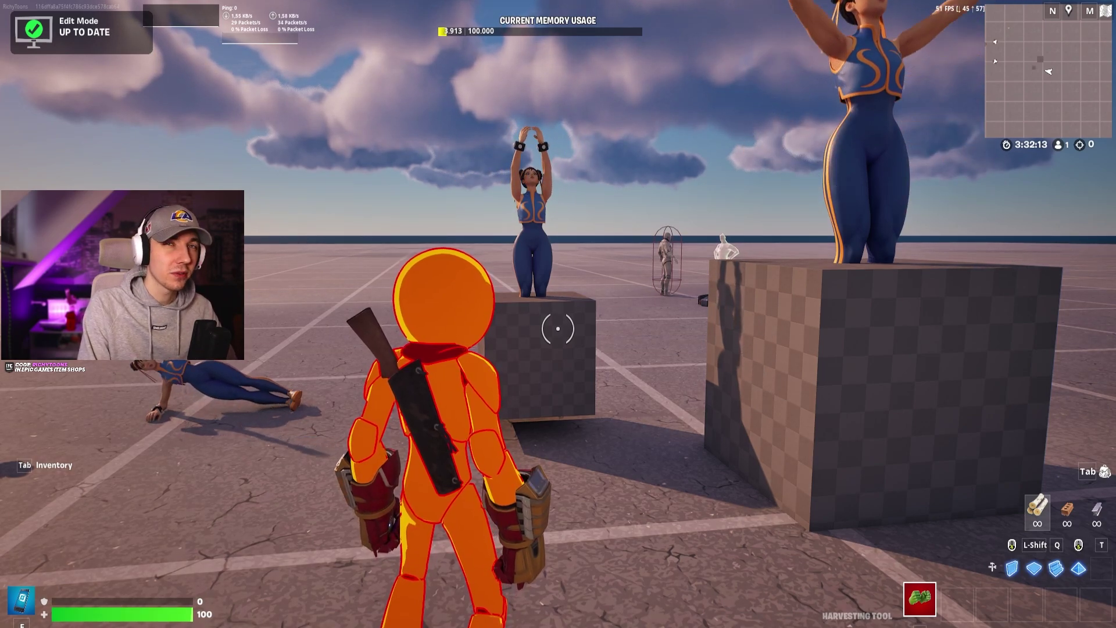
key(Escape)
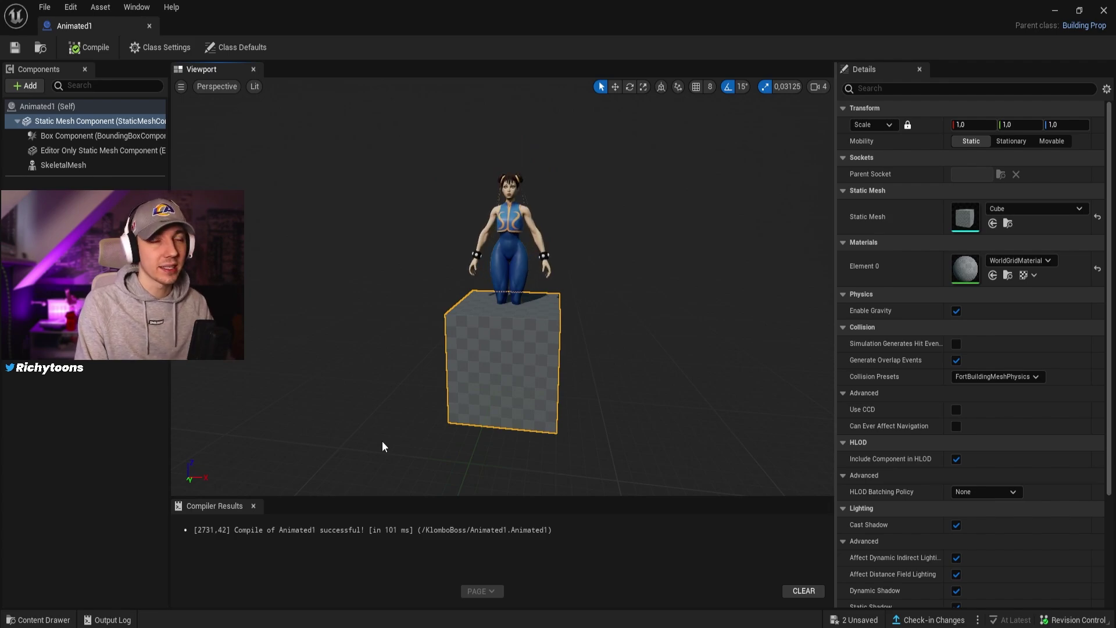
- Create a new material in the KlomboBoss Content folder and set its Blend Mode to Translucent
click(39, 619)
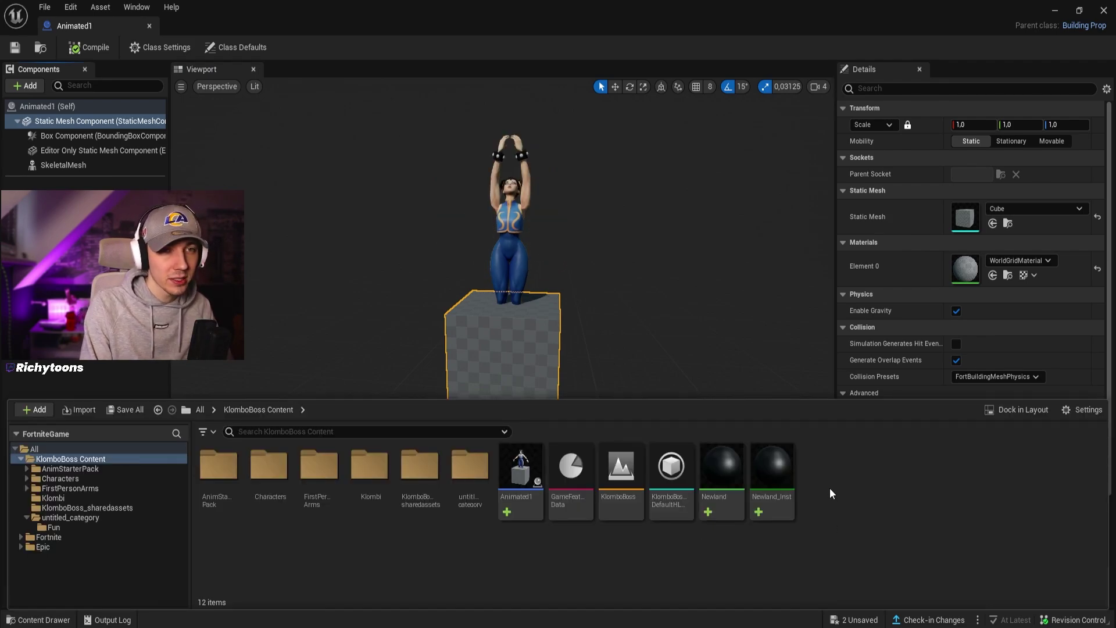
right_click(829, 487)
click(897, 299)
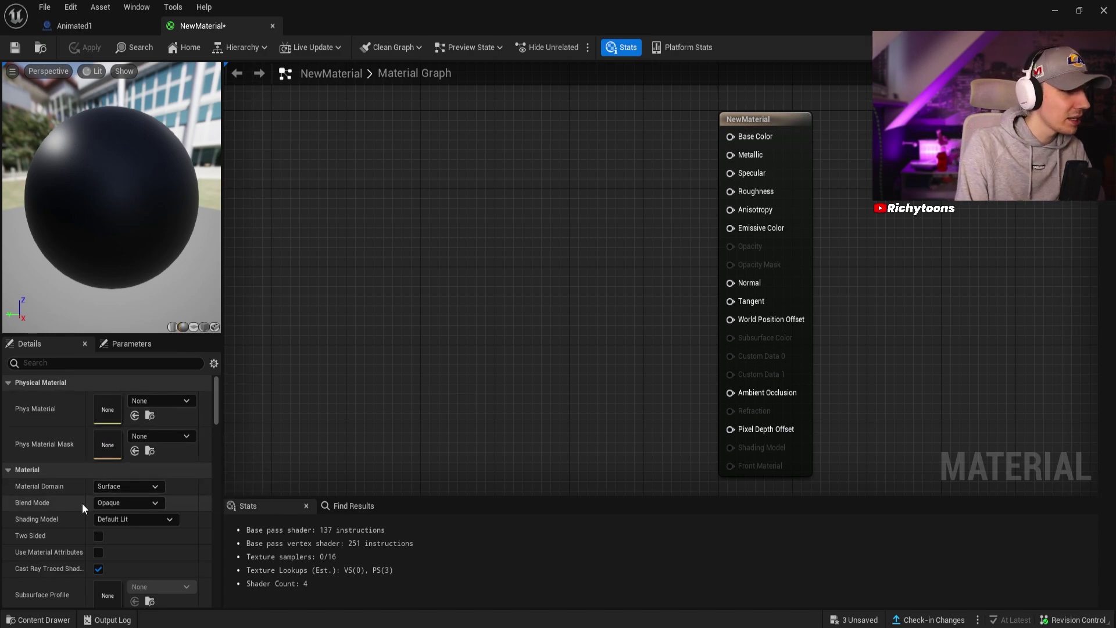
click(130, 503)
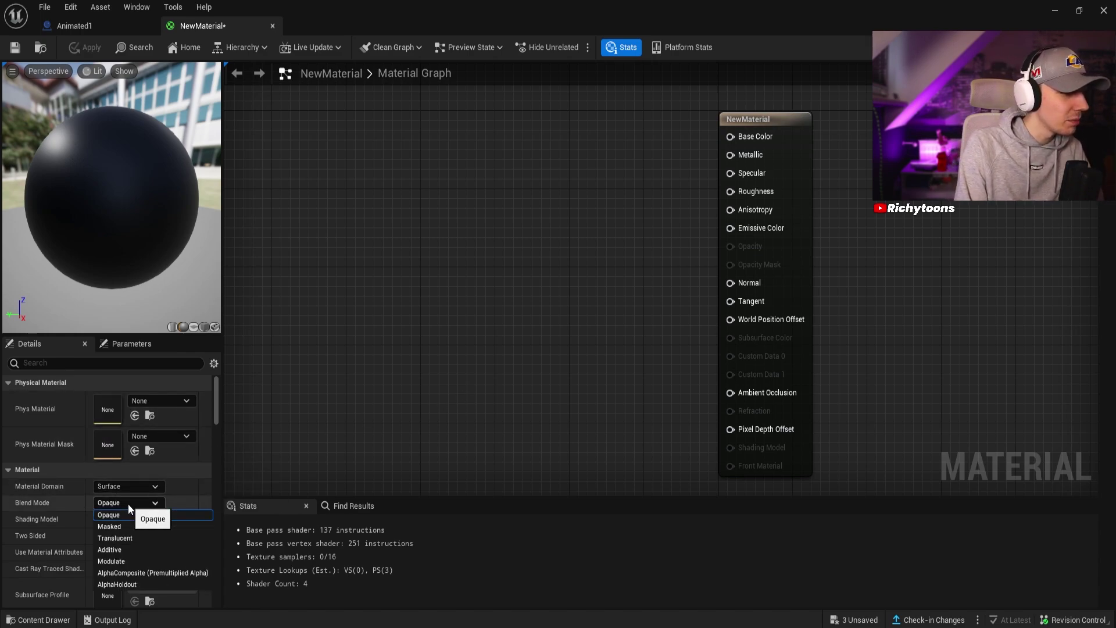
click(145, 540)
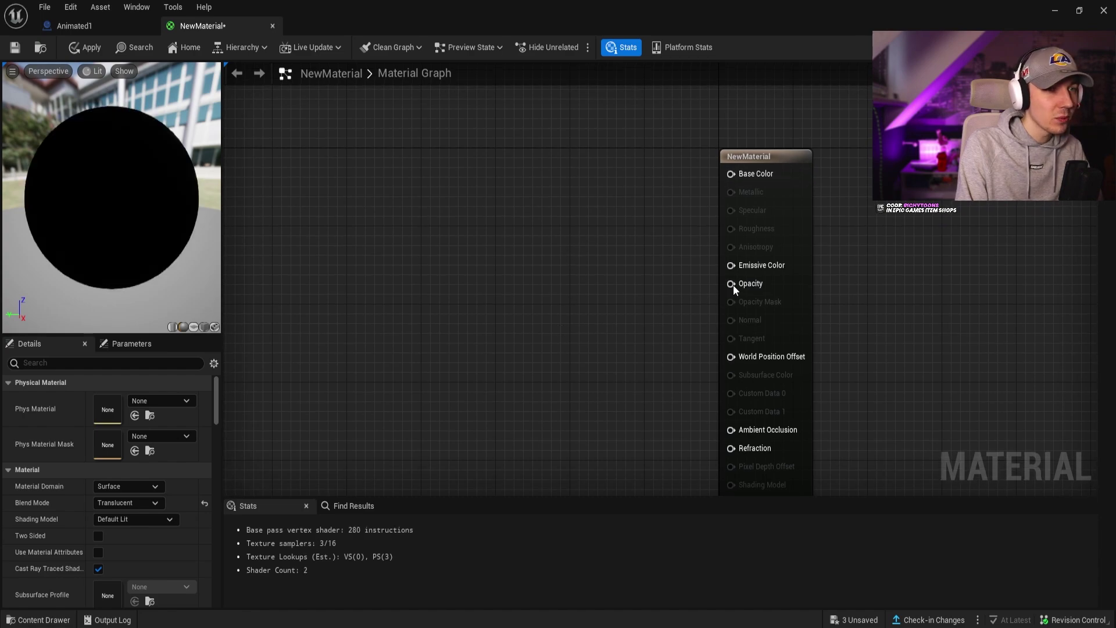
- Connect a Constant node with value 0 to the material's Opacity input and save the material
drag(731, 283, 619, 284)
text(co)
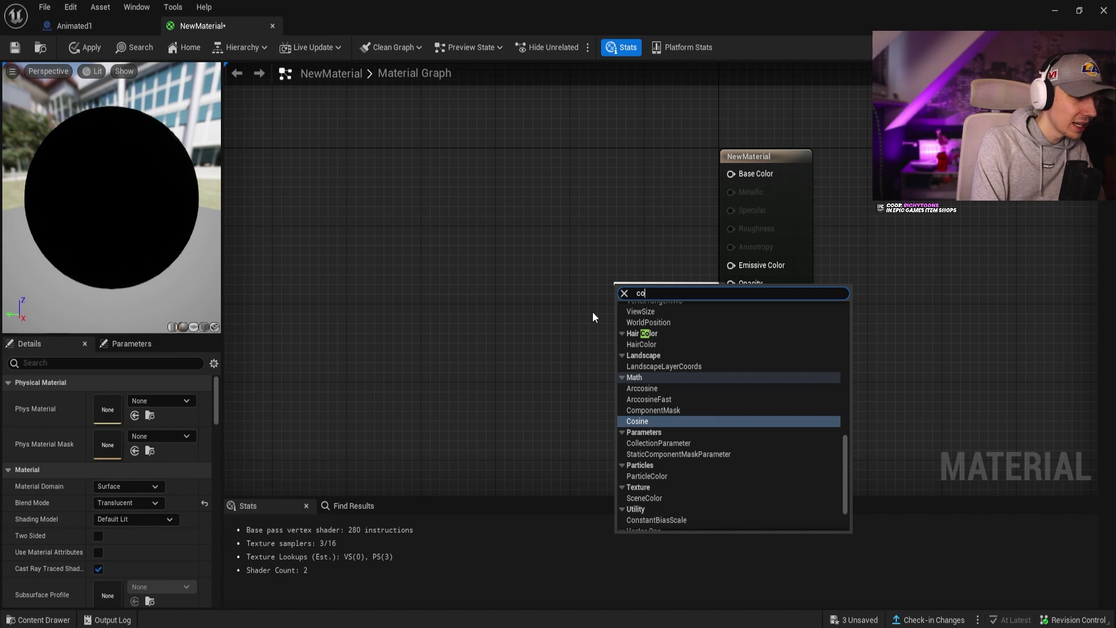
text(nst)
key(Return)
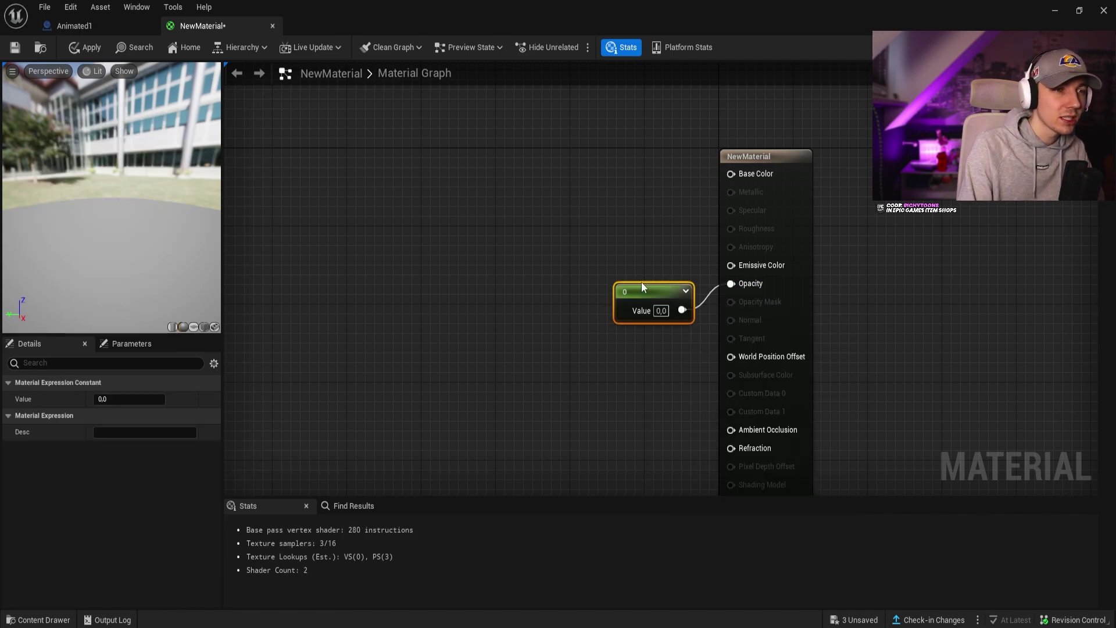
drag(642, 287, 631, 286)
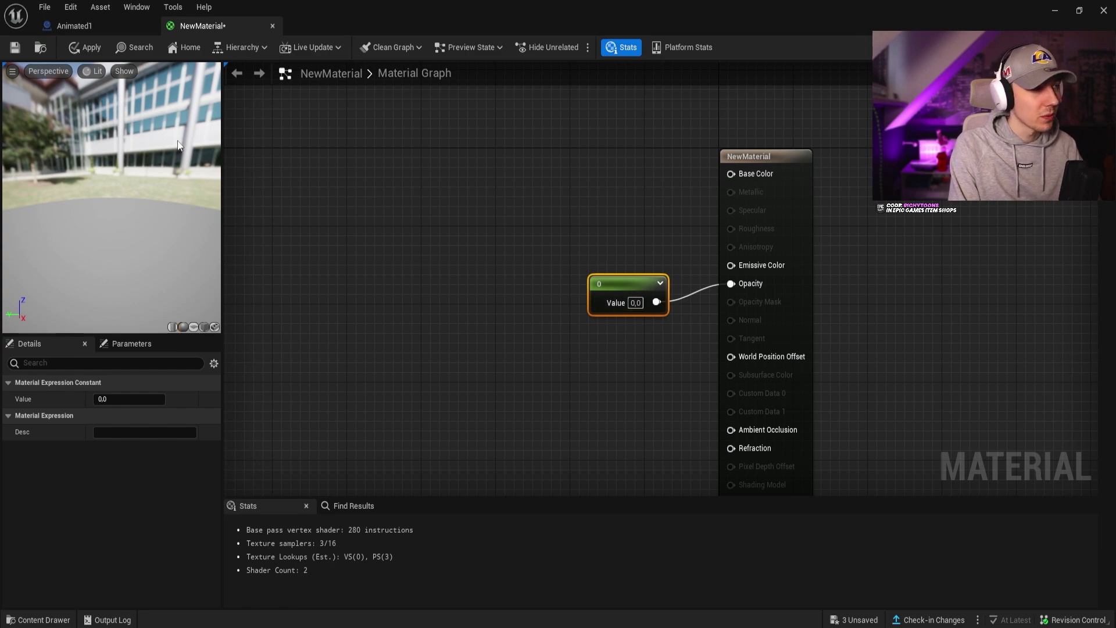
click(18, 49)
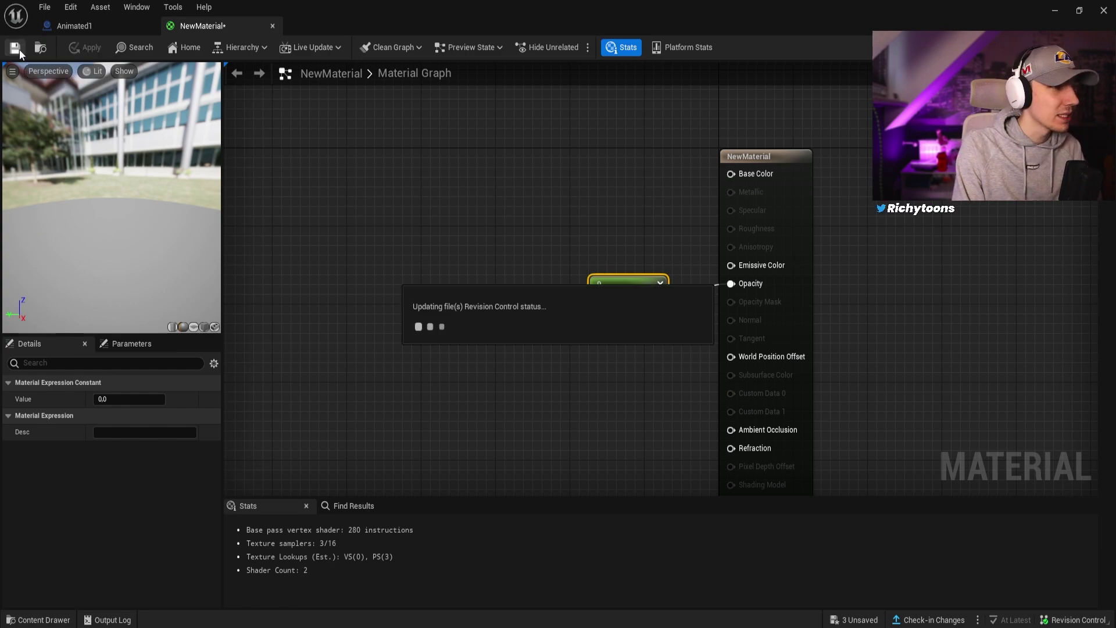
click(1057, 11)
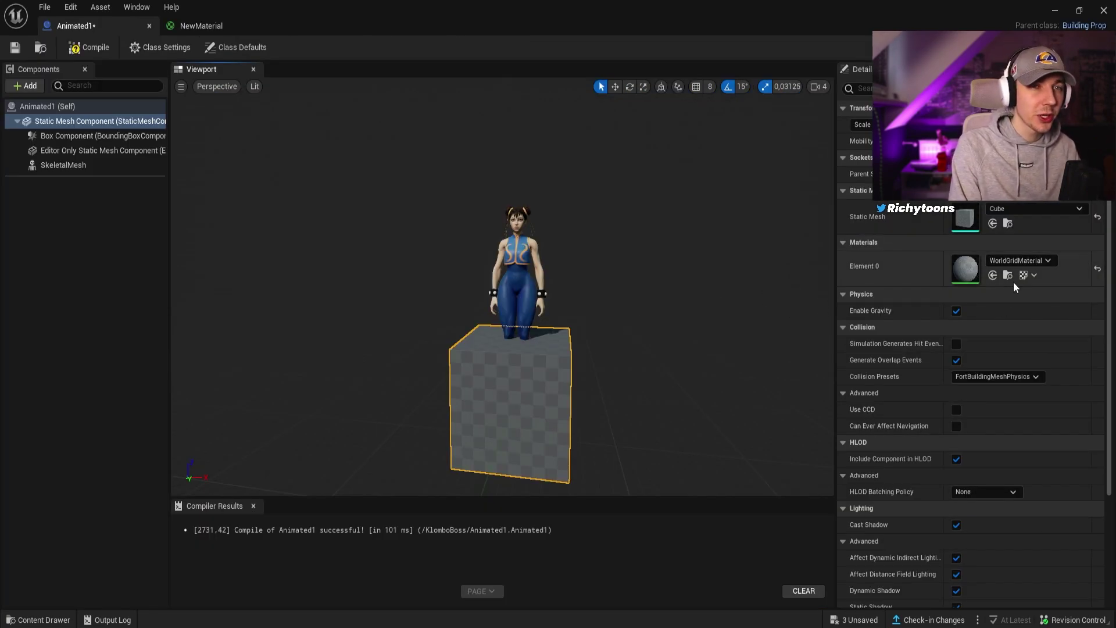
- Assign NewMaterial to Element 0 of the cube's Static Mesh Component, then compile and save the Animated1 blueprint
click(1015, 264)
text(ne)
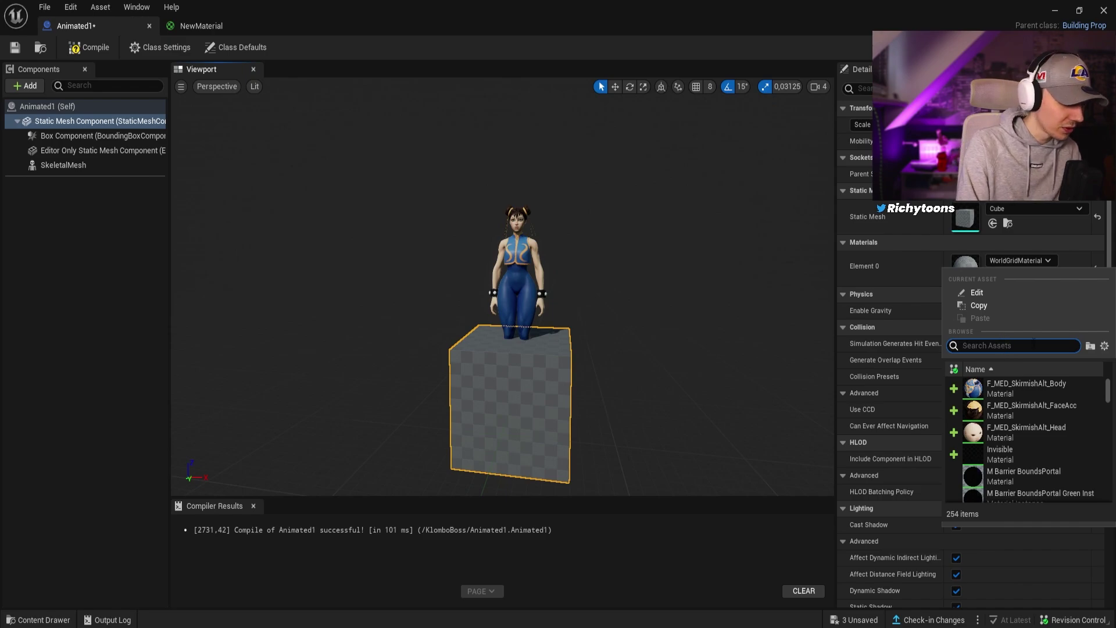
text(wma)
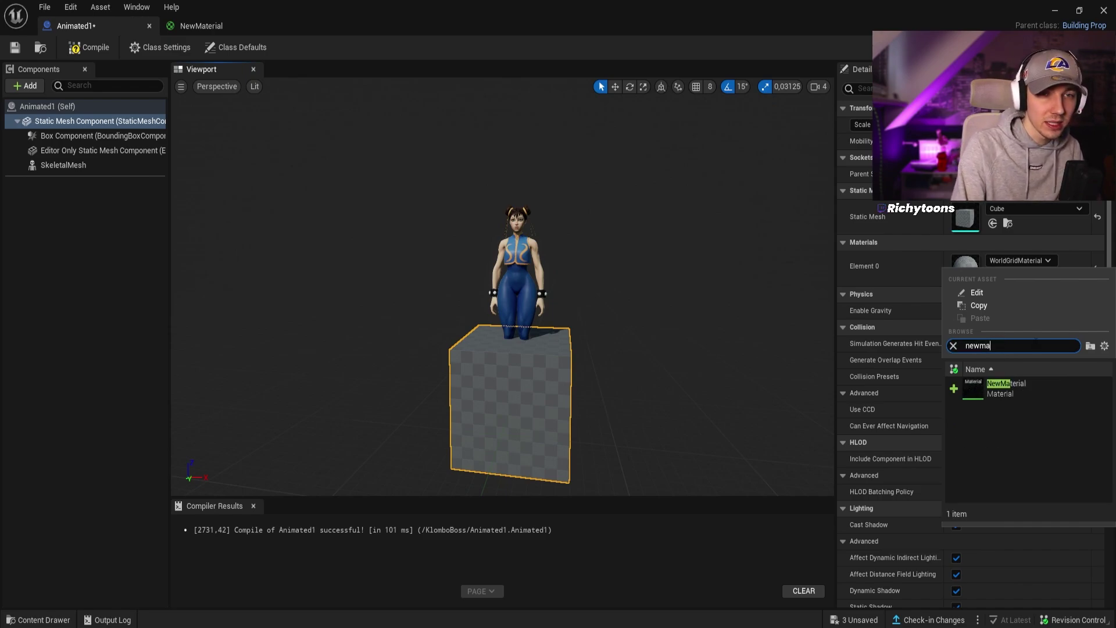
click(1020, 386)
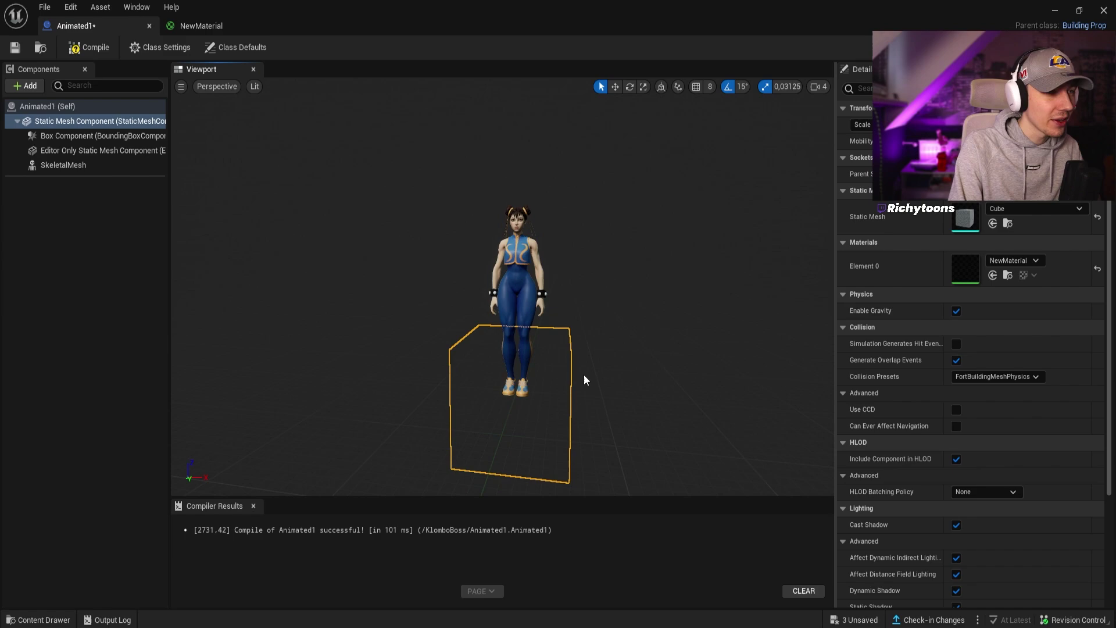
click(81, 48)
click(16, 48)
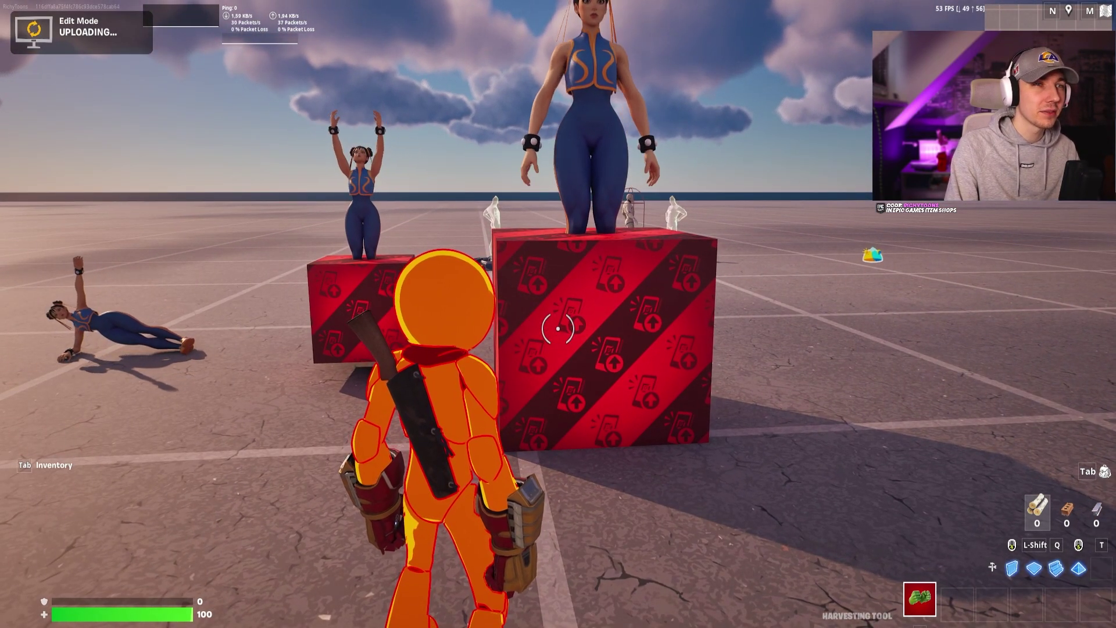
- Copy the animated character prop with the invisible cube using the phone tool in the live session
key(a)
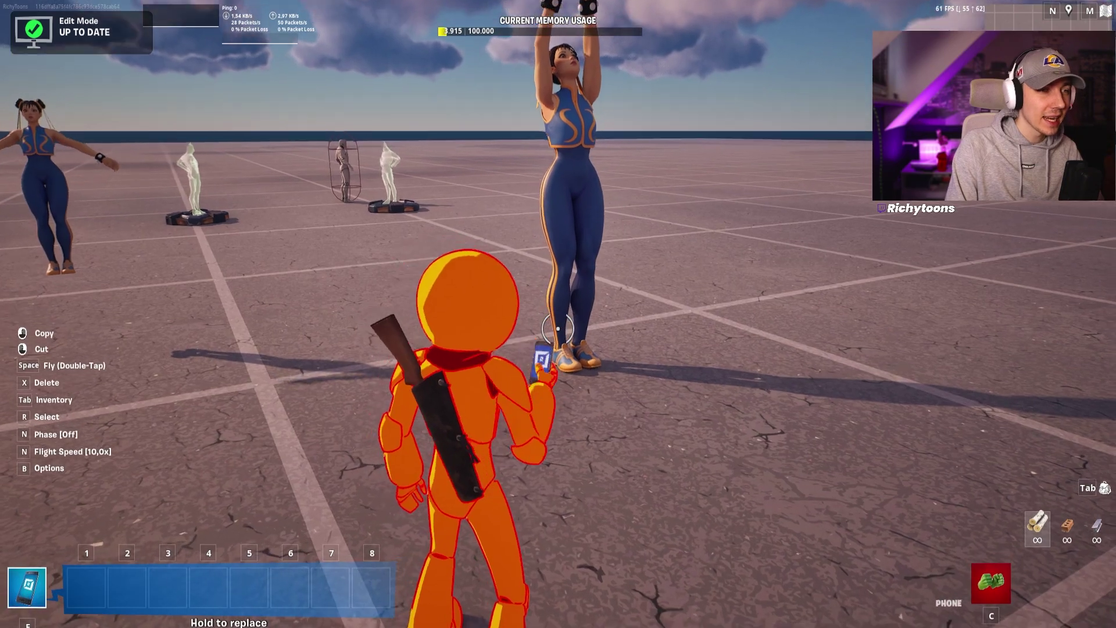
right_click(557, 329)
click(557, 329)
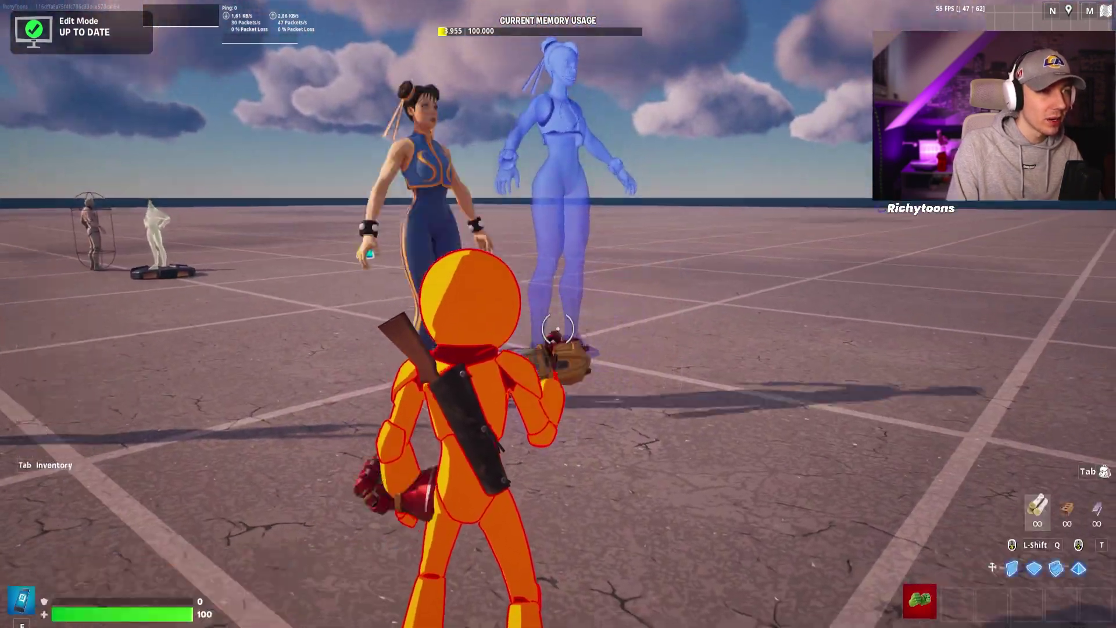